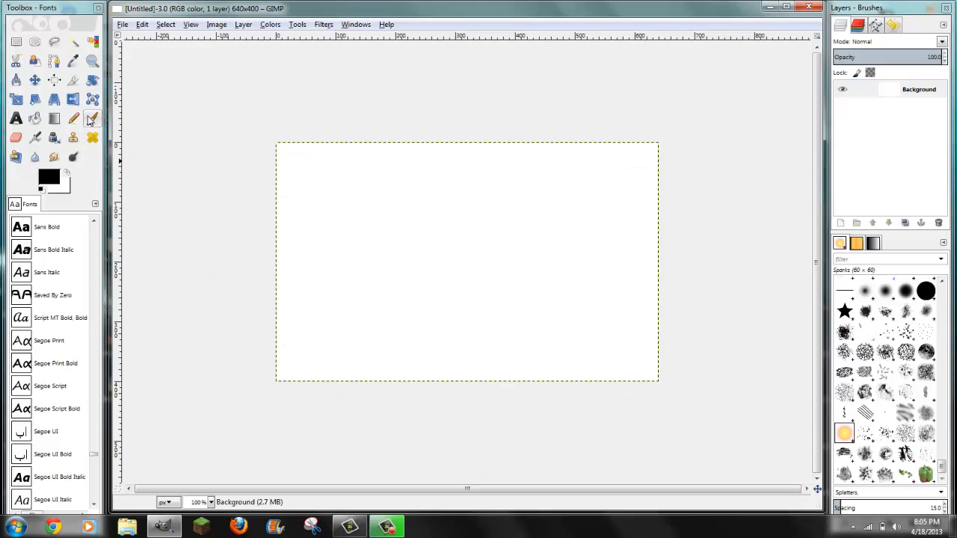
Activate the Paintbrush tool and open its tool options in a window beside the canvas.
{"action": "left_click", "coordinate": [15, 41]}
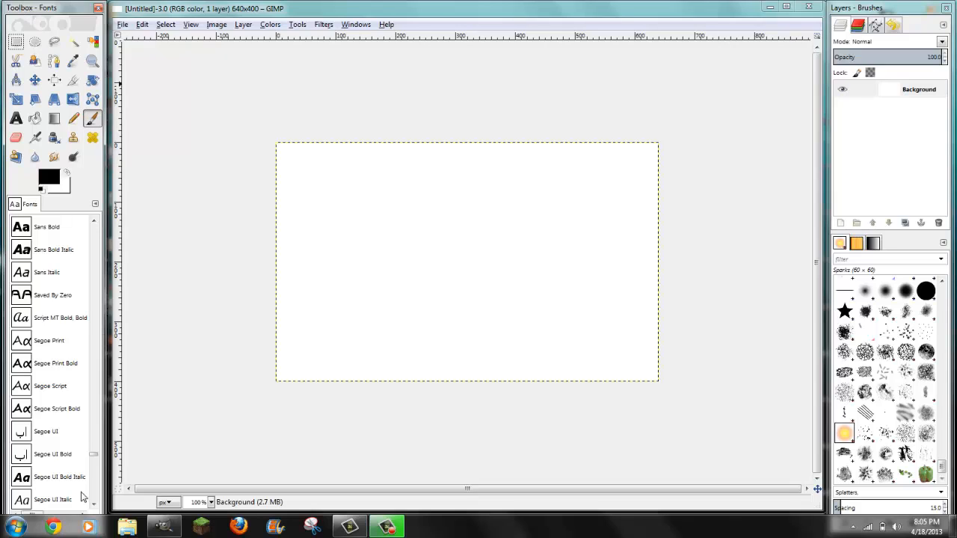
{"action": "left_click", "coordinate": [95, 204]}
{"action": "left_click", "coordinate": [84, 151]}
{"action": "left_click", "coordinate": [92, 122]}
{"action": "double_click", "coordinate": [92, 120]}
{"action": "left_click_drag", "start_coordinate": [89, 42], "coordinate": [179, 103]}
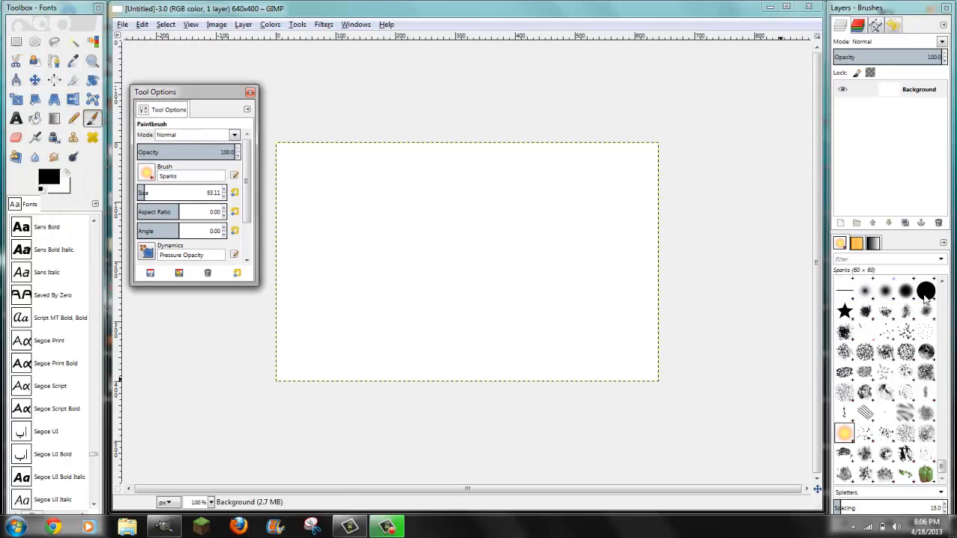
Browse the paintbrush's brushes, trying Texture Hose 01 and settling on Chalk 02.
{"action": "left_click", "coordinate": [148, 173]}
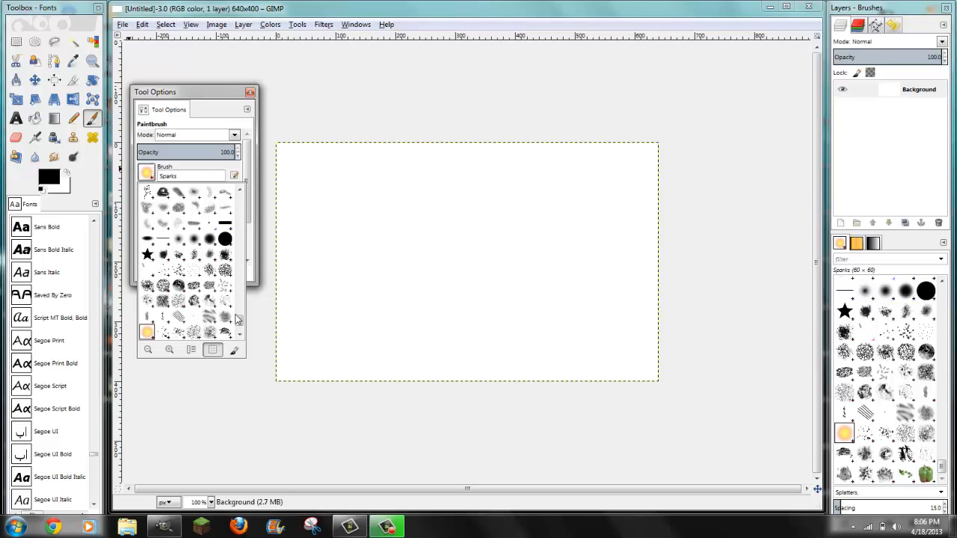
{"action": "scroll", "coordinate": [237, 320], "scroll_direction": "down", "scroll_amount": 2}
{"action": "left_click_drag", "start_coordinate": [239, 322], "coordinate": [240, 335]}
{"action": "left_click", "coordinate": [178, 318]}
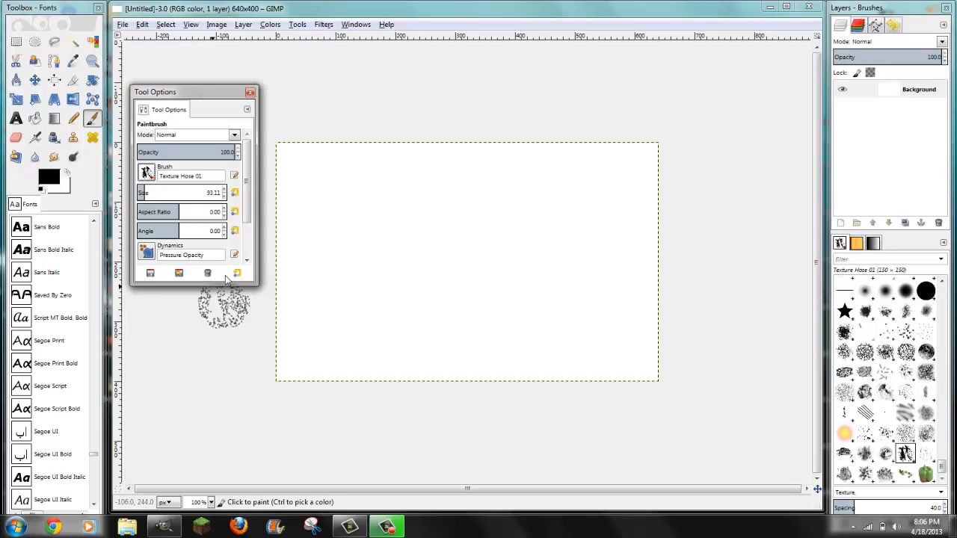
{"action": "left_click", "coordinate": [145, 174]}
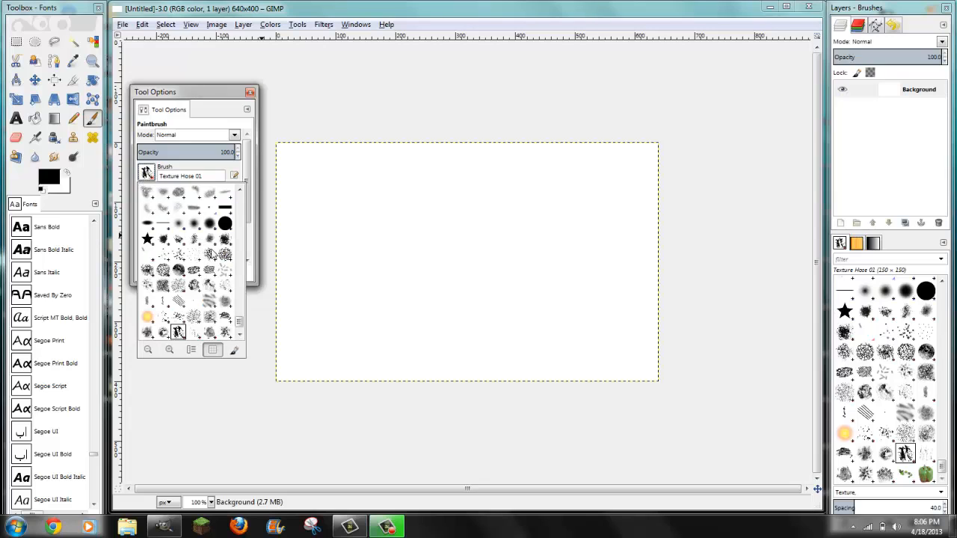
{"action": "left_click", "coordinate": [163, 272]}
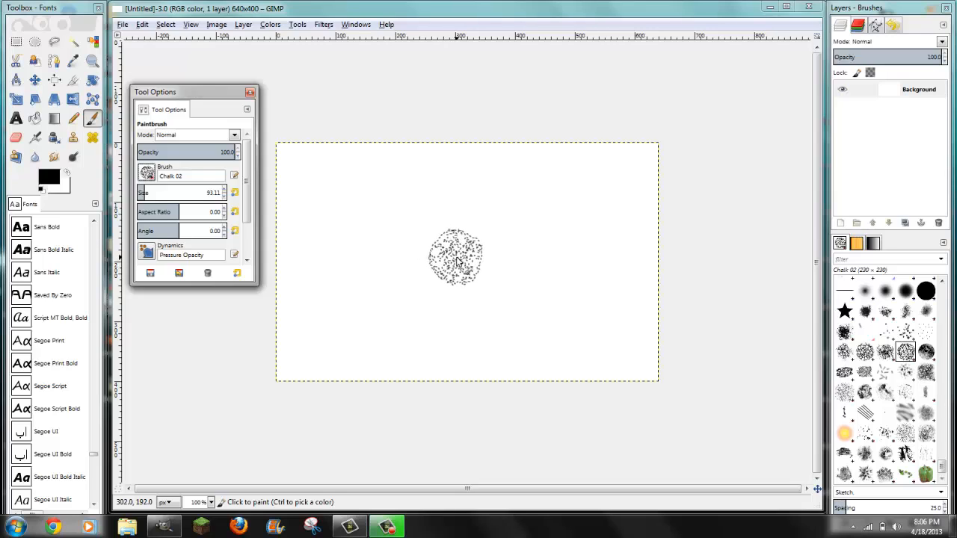
Add a new transparent 640 × 400 px layer and set the brush size to 362.34.
{"action": "left_click", "coordinate": [841, 224]}
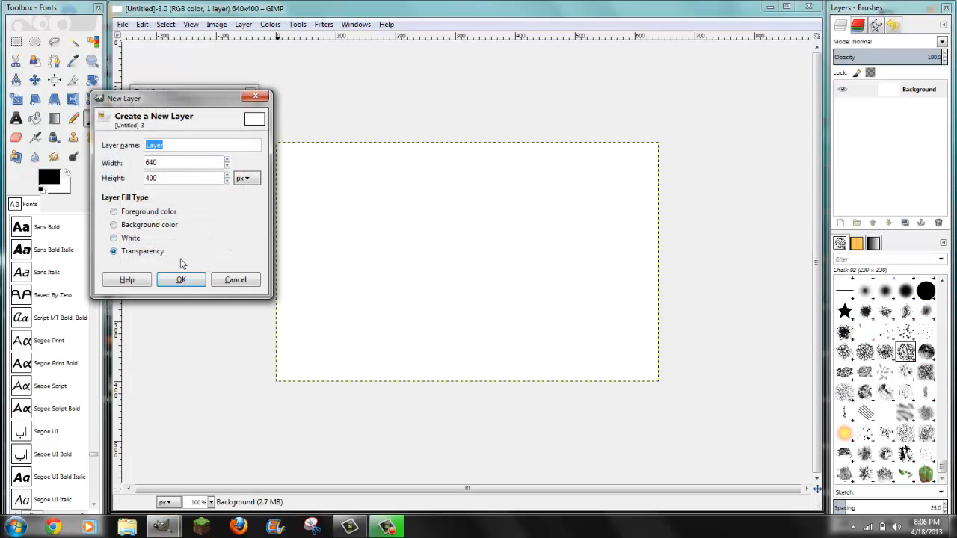
{"action": "left_click", "coordinate": [181, 279]}
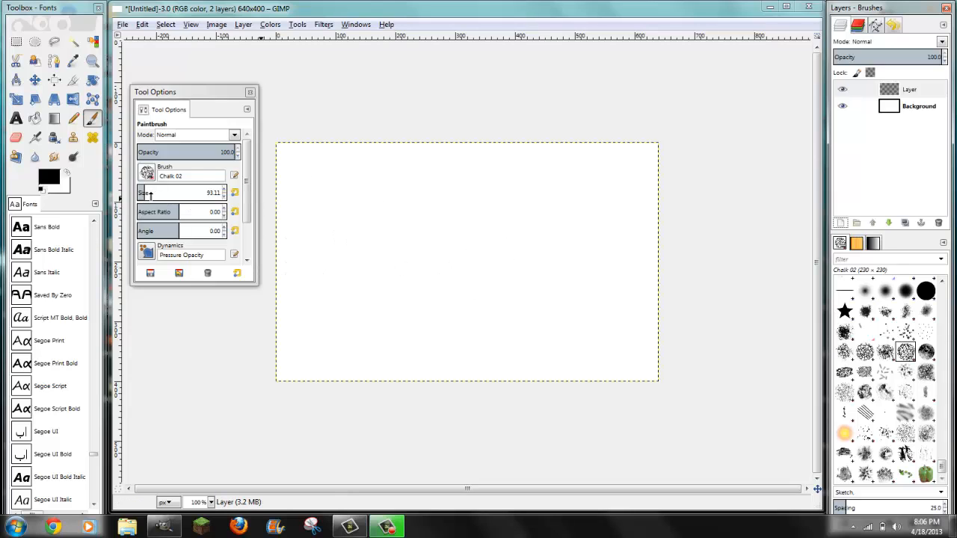
{"action": "left_click_drag", "start_coordinate": [144, 193], "coordinate": [148, 193]}
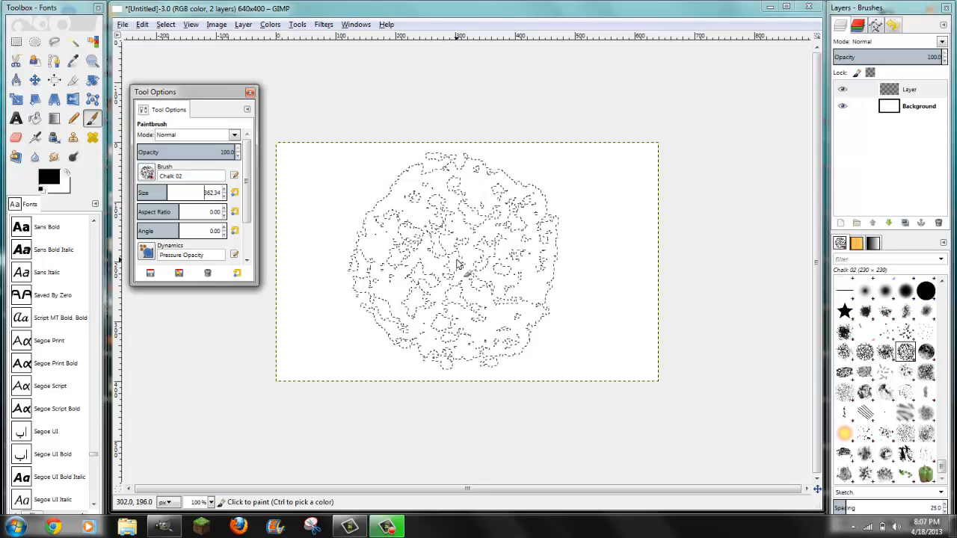
Paint a black chalk texture in the middle of the new layer, lower the layer's opacity to 54.9, and undo both changes.
{"action": "mouse_move", "coordinate": [457, 264]}
{"action": "left_mouse_down"}
{"action": "mouse_move", "coordinate": [491, 260]}
{"action": "mouse_move", "coordinate": [433, 271]}
{"action": "mouse_move", "coordinate": [487, 244]}
{"action": "mouse_move", "coordinate": [432, 286]}
{"action": "left_mouse_up"}
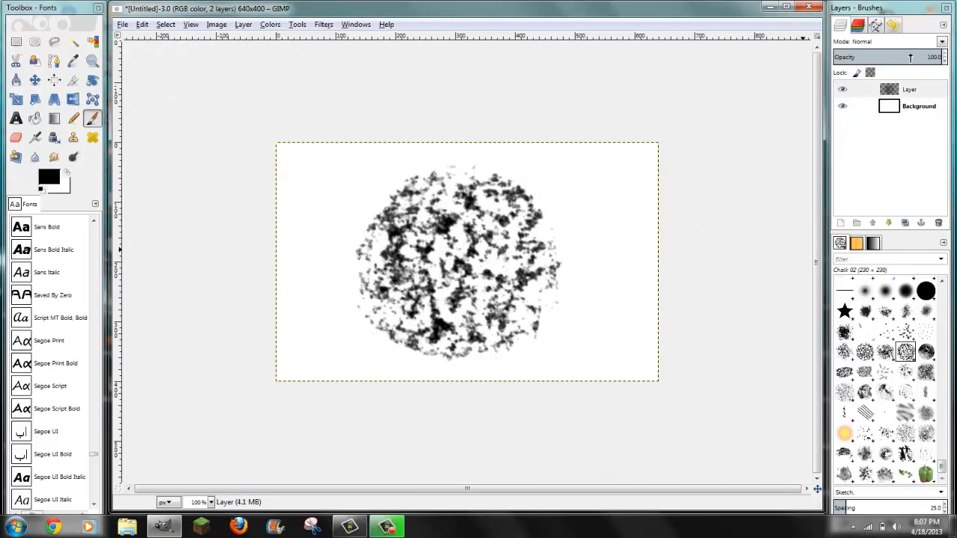
{"action": "mouse_move", "coordinate": [907, 57]}
{"action": "left_mouse_down"}
{"action": "mouse_move", "coordinate": [850, 58]}
{"action": "mouse_move", "coordinate": [935, 57]}
{"action": "mouse_move", "coordinate": [853, 58]}
{"action": "mouse_move", "coordinate": [950, 68]}
{"action": "mouse_move", "coordinate": [860, 60]}
{"action": "mouse_move", "coordinate": [930, 61]}
{"action": "mouse_move", "coordinate": [898, 61]}
{"action": "left_mouse_up"}
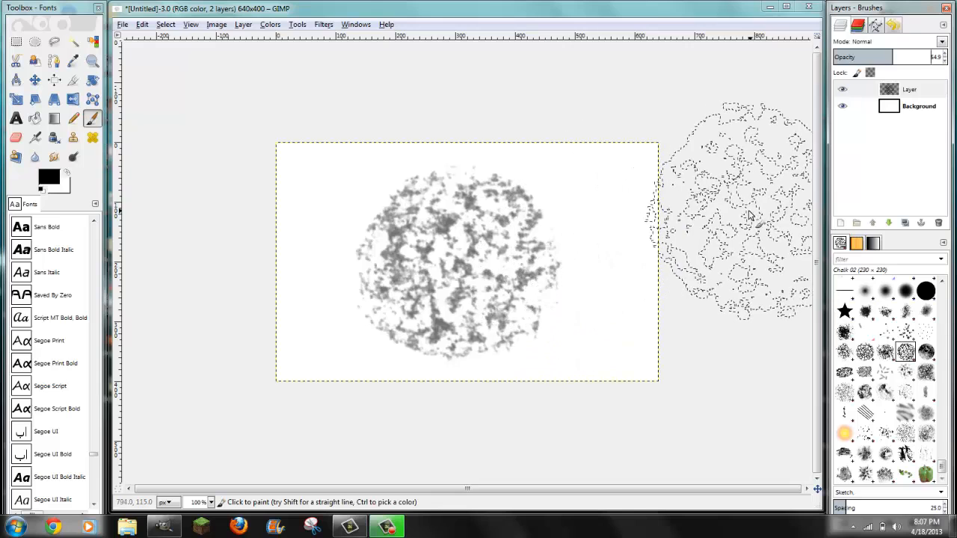
{"action": "key", "text": "ctrl+z"}
{"action": "key", "text": "ctrl+z"}
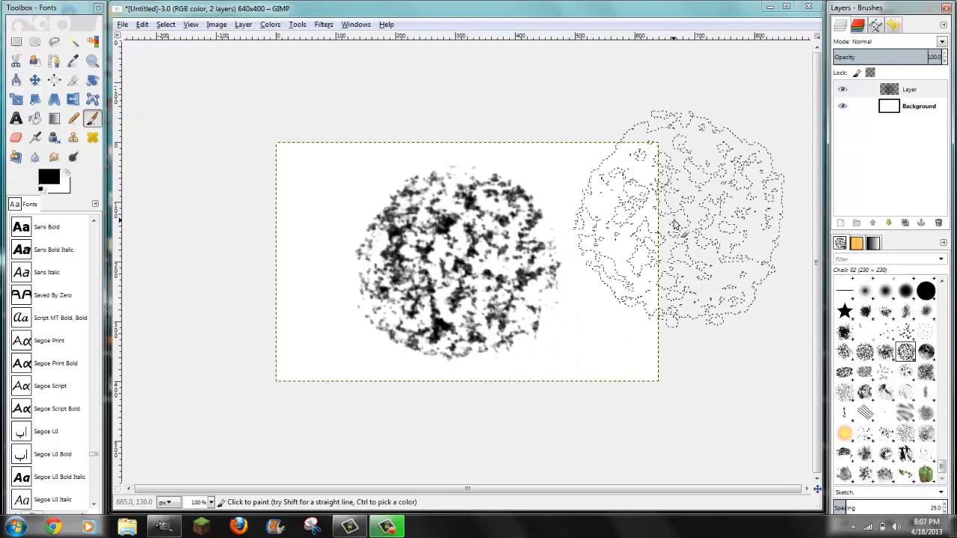
Reopen the paintbrush's tool options and set the brush angle to -16.60.
{"action": "double_click", "coordinate": [92, 118]}
{"action": "left_click_drag", "start_coordinate": [157, 144], "coordinate": [152, 152]}
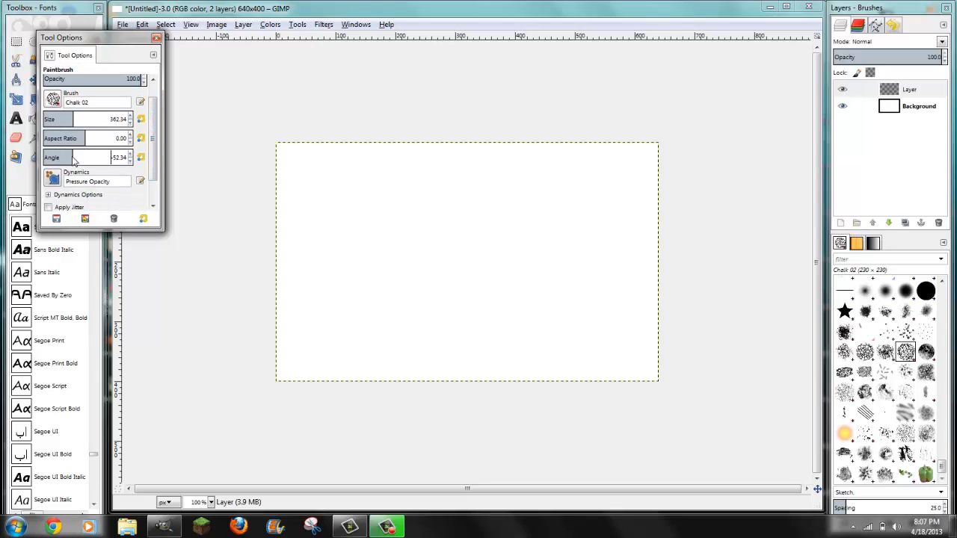
{"action": "left_click_drag", "start_coordinate": [75, 159], "coordinate": [83, 168]}
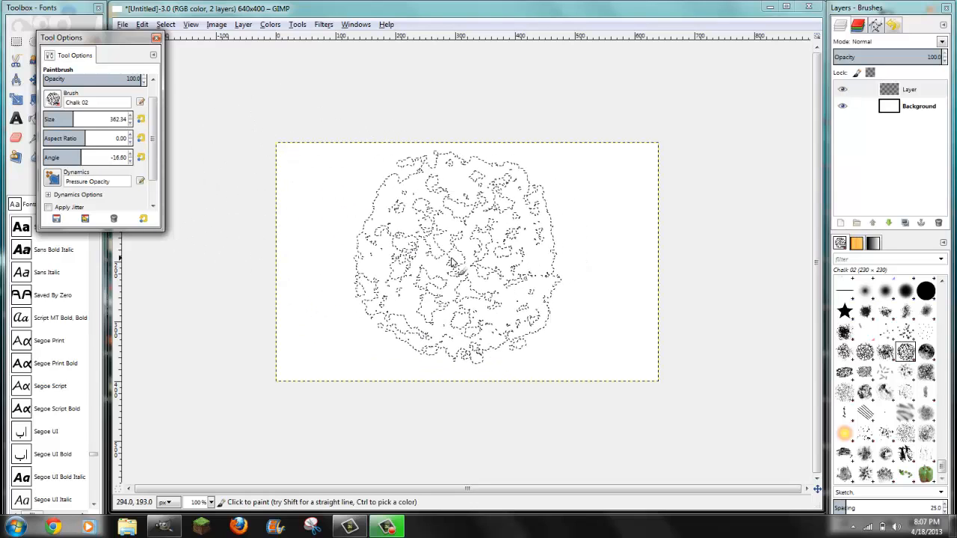
Stamp an upside-down pepper in the middle of the canvas using the z Pepper brush at an angle of 180.
{"action": "left_click_drag", "start_coordinate": [941, 469], "coordinate": [941, 477]}
{"action": "left_click", "coordinate": [926, 475]}
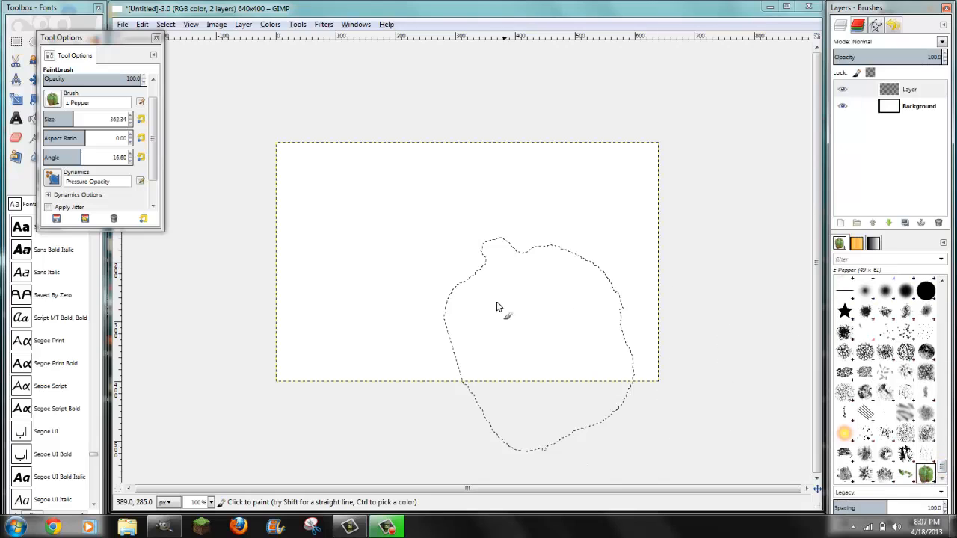
{"action": "left_click", "coordinate": [90, 157]}
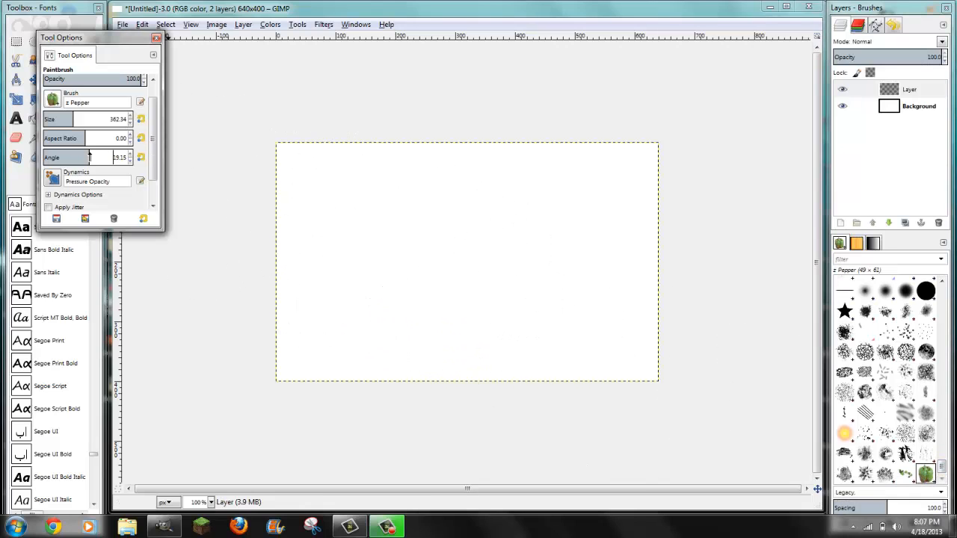
{"action": "left_click_drag", "start_coordinate": [90, 156], "coordinate": [139, 157]}
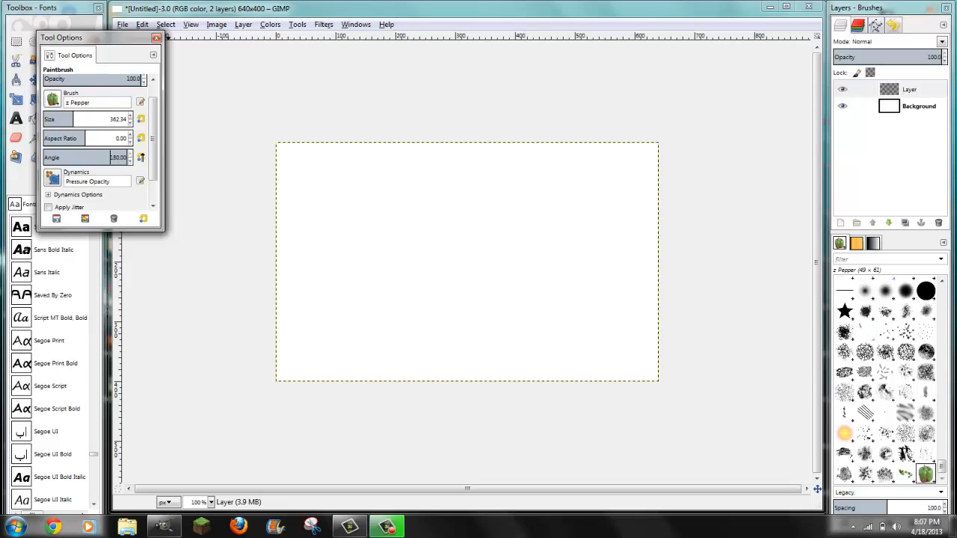
{"action": "left_click", "coordinate": [458, 265]}
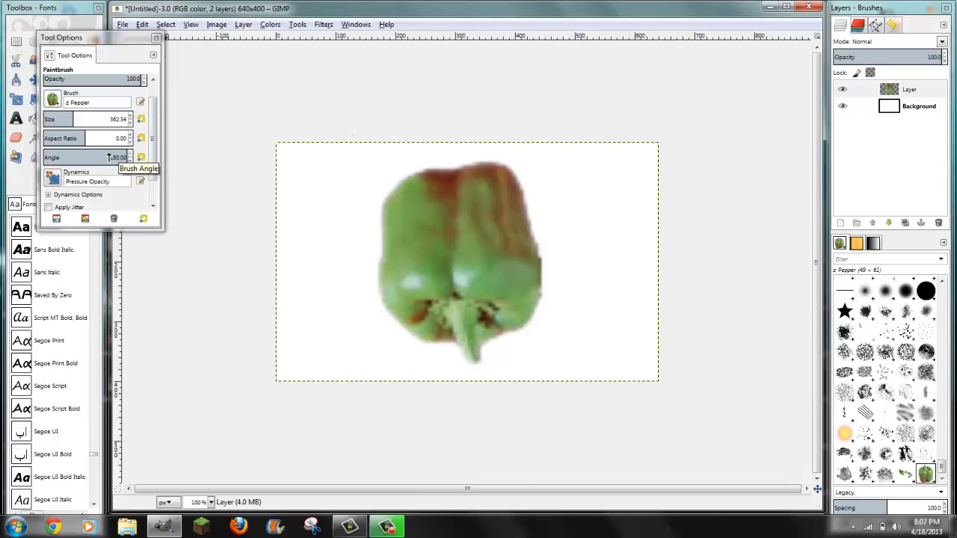
Set the brush angle to -180, stamp a pepper near the canvas's right edge, and undo that stamp.
{"action": "left_click_drag", "start_coordinate": [109, 157], "coordinate": [42, 157]}
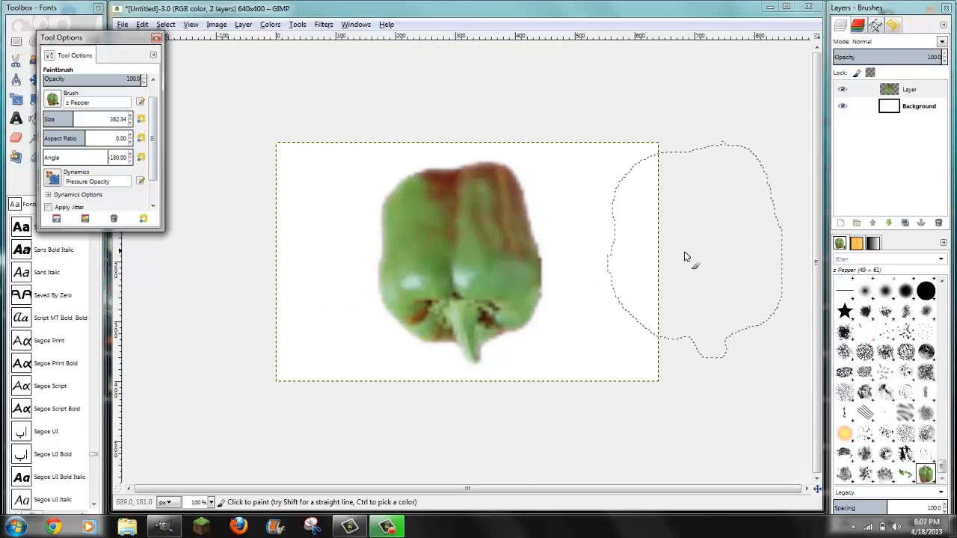
{"action": "left_click", "coordinate": [642, 262]}
{"action": "key", "text": "ctrl+z"}
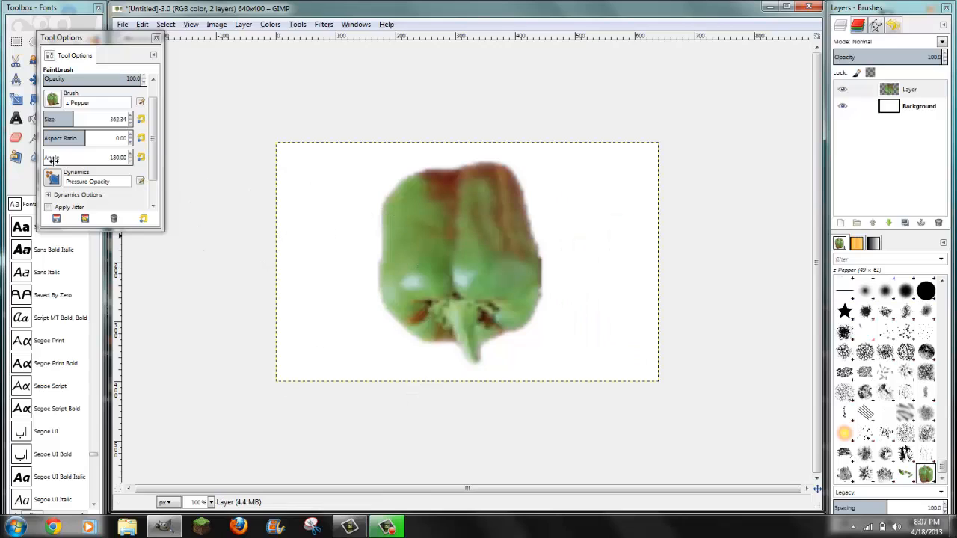
Stamp an upright pepper at the canvas's right edge with the brush angle set to 1.28, and undo both pepper stamps.
{"action": "left_click_drag", "start_coordinate": [53, 157], "coordinate": [68, 158]}
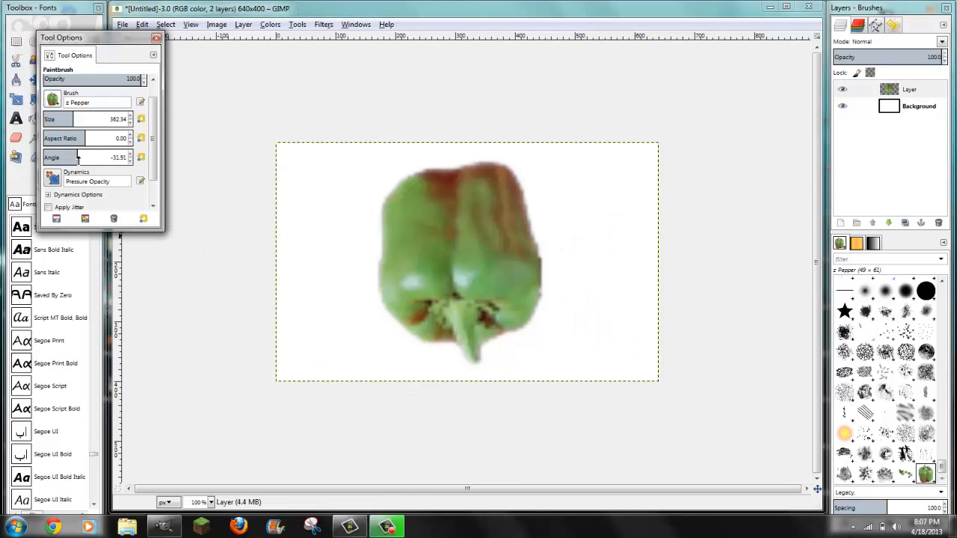
{"action": "left_click", "coordinate": [640, 259]}
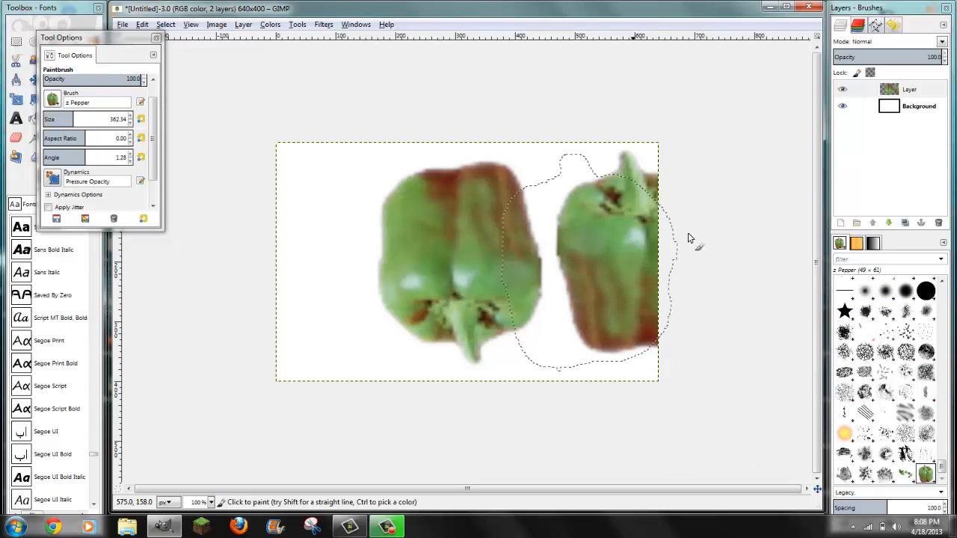
{"action": "key", "text": "ctrl+z"}
{"action": "key", "text": "ctrl+z"}
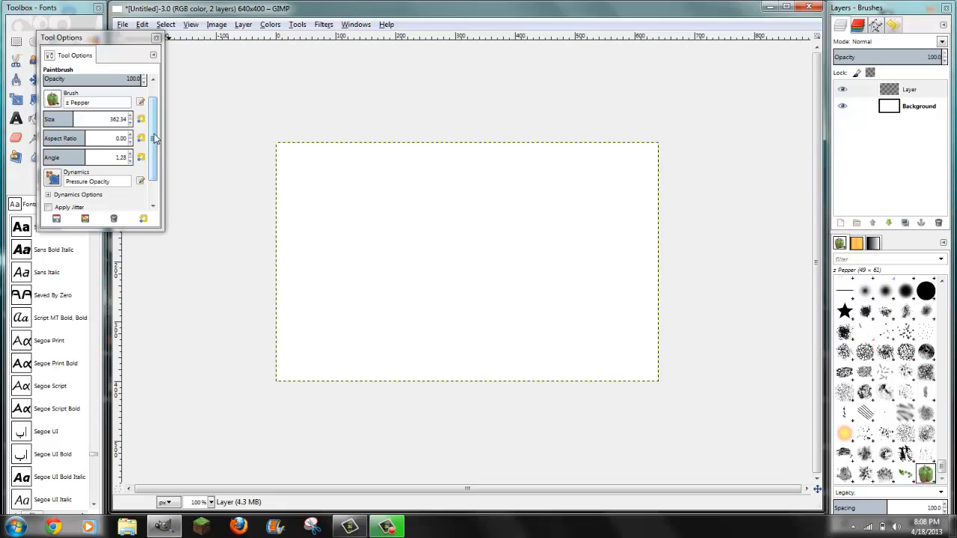
Look through the remaining paintbrush options and close the tool options.
{"action": "scroll", "coordinate": [155, 138], "scroll_direction": "down", "scroll_amount": 3}
{"action": "scroll", "coordinate": [155, 139], "scroll_direction": "up", "scroll_amount": 5}
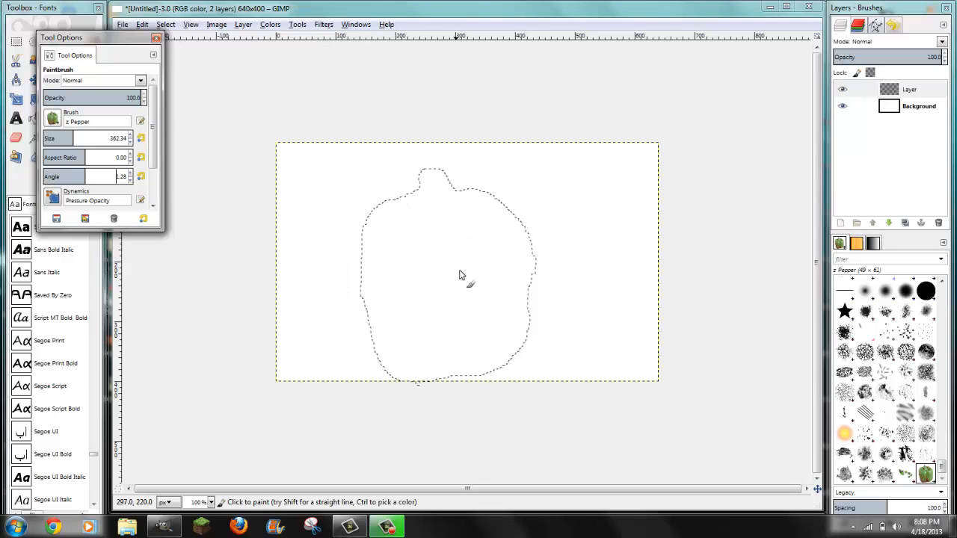
{"action": "left_click", "coordinate": [156, 38]}
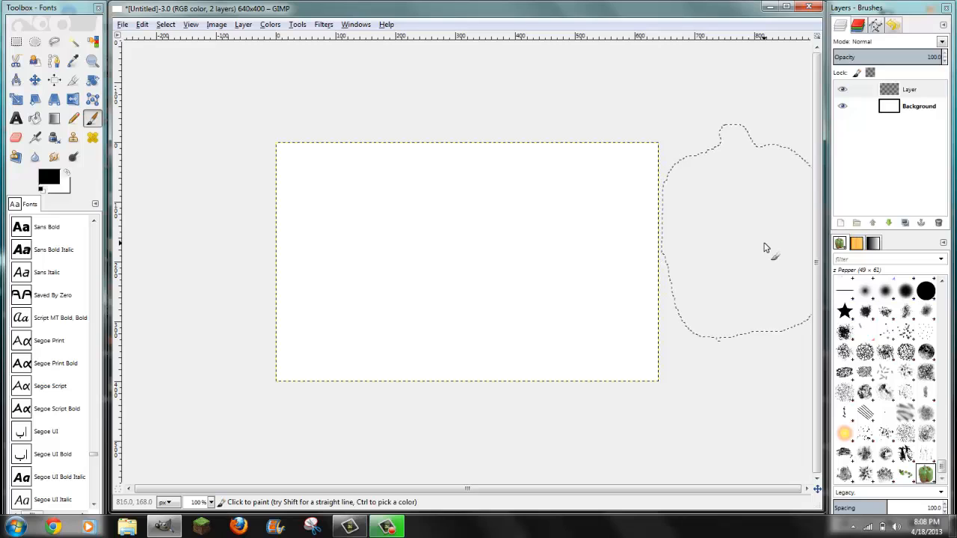
With the Text tool, draw a text frame about 537 × 313 px across the canvas and enter "Sonic" in it.
{"action": "double_click", "coordinate": [16, 119]}
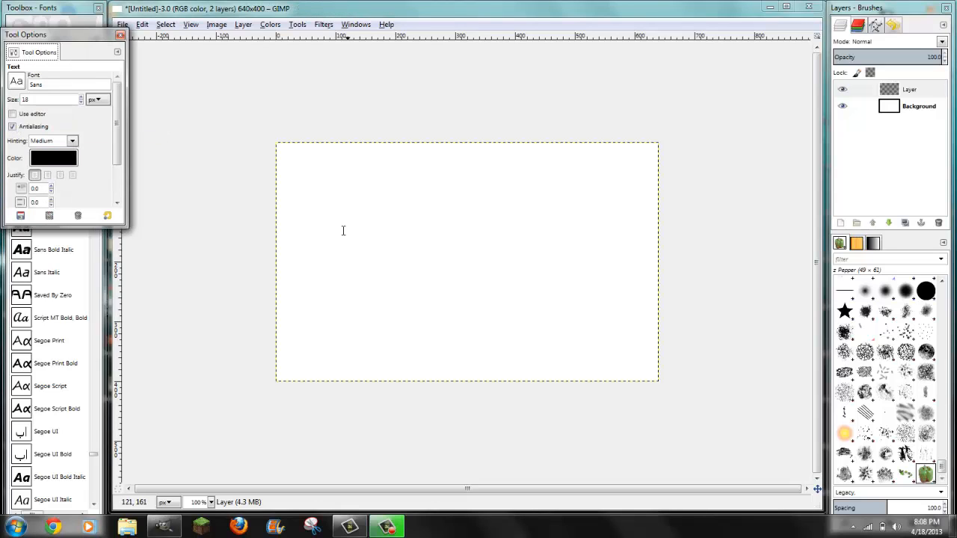
{"action": "left_click_drag", "start_coordinate": [71, 38], "coordinate": [197, 129]}
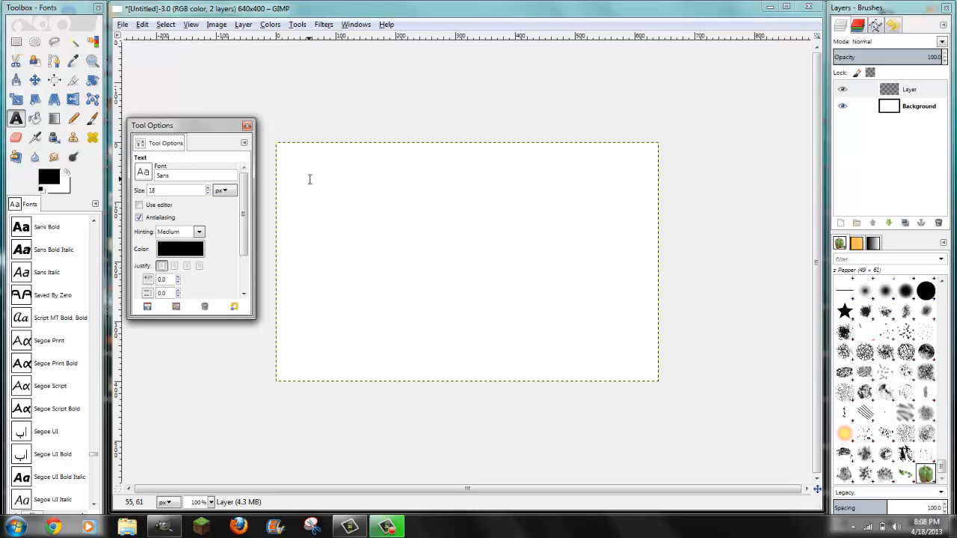
{"action": "left_click_drag", "start_coordinate": [309, 180], "coordinate": [631, 367]}
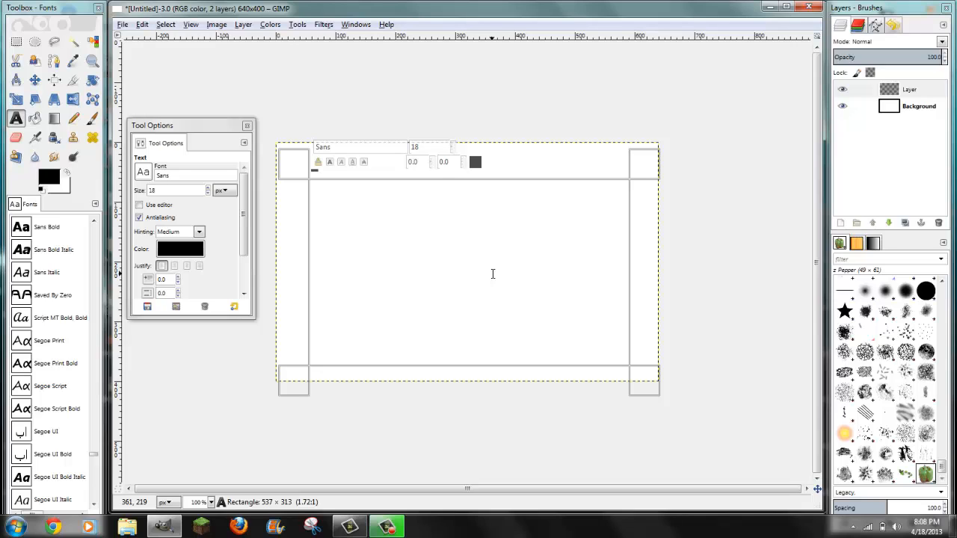
{"action": "type", "text": "Sonic"}
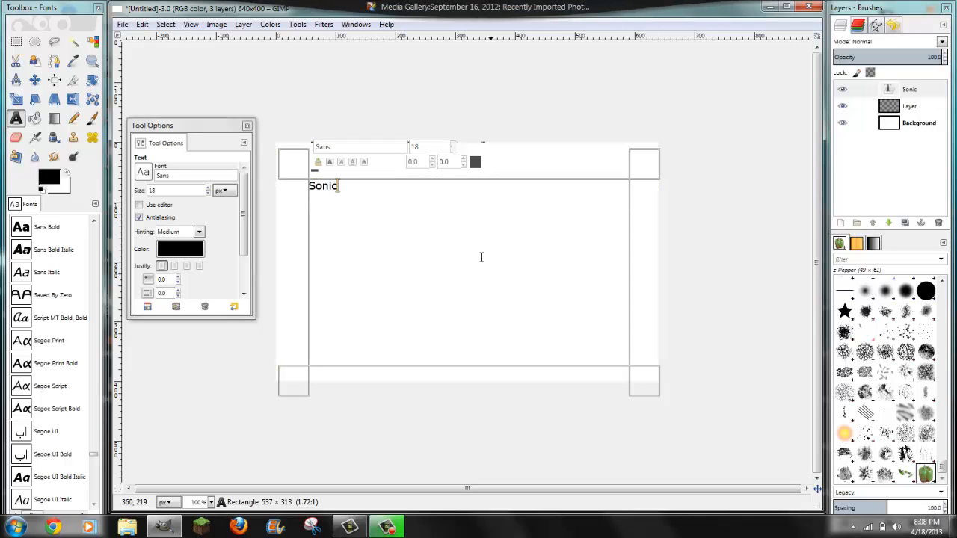
Close the text tool options and enlarge the whole word "Sonic" to size 126.
{"action": "left_click", "coordinate": [247, 125]}
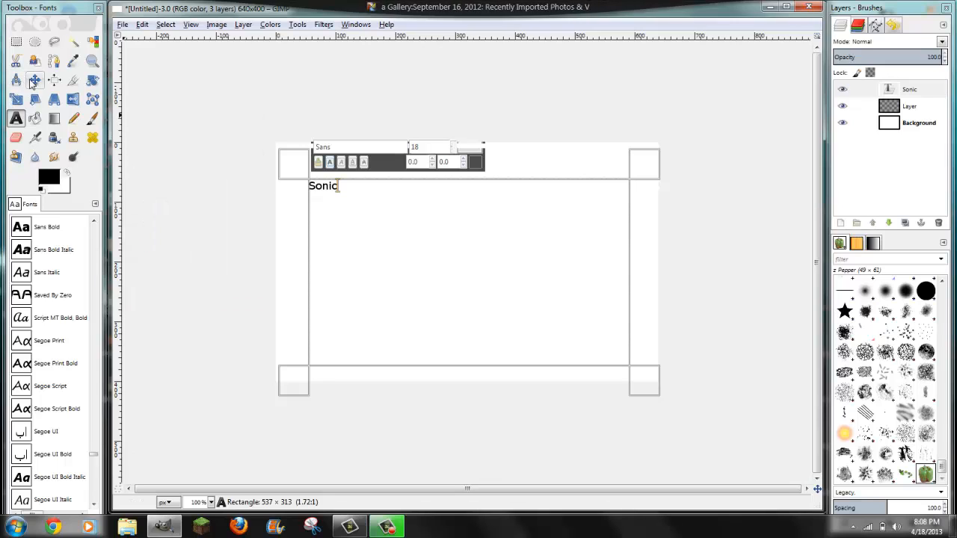
{"action": "left_click_drag", "start_coordinate": [362, 188], "coordinate": [307, 185]}
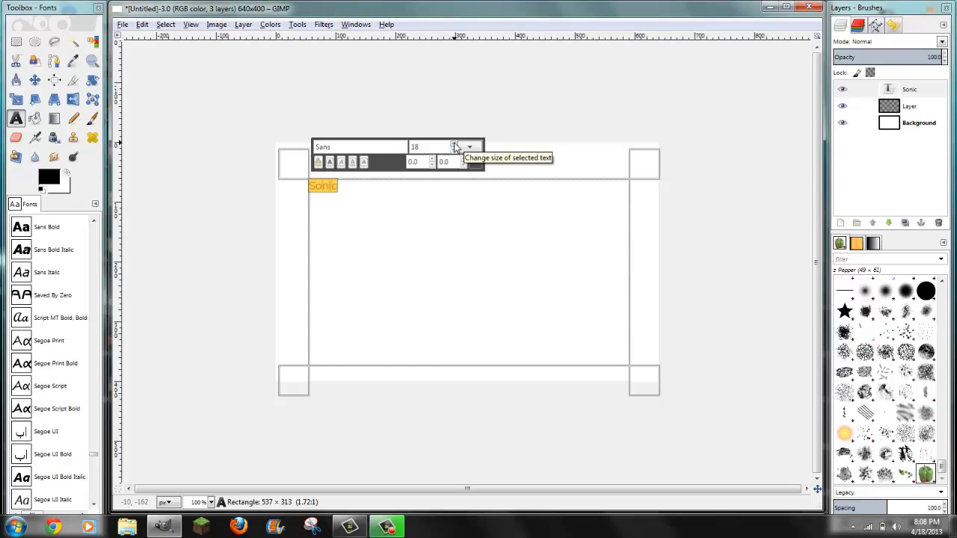
{"action": "left_click_drag", "start_coordinate": [454, 146], "coordinate": [454, 146]}
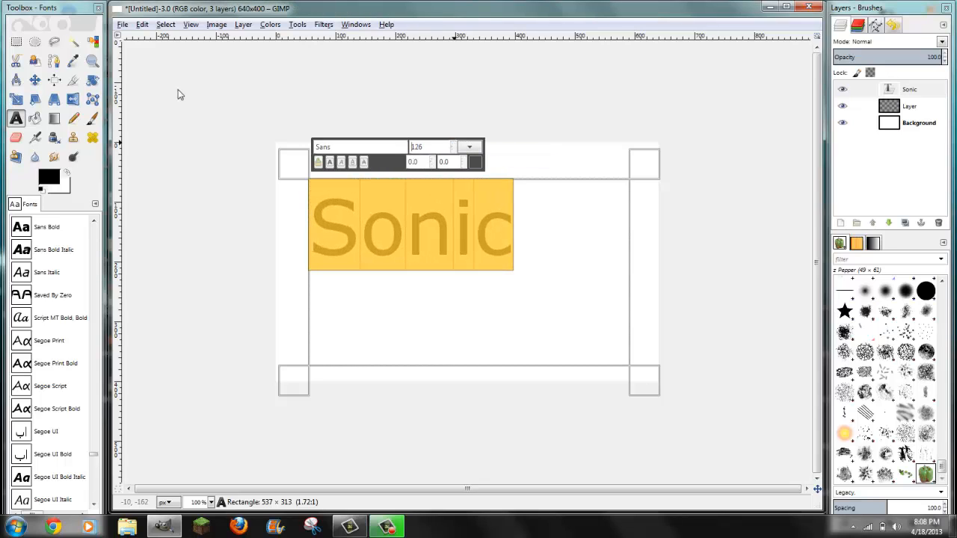
Move the "Sonic" text to about the middle of the canvas and make the Background layer active.
{"action": "left_click", "coordinate": [36, 80]}
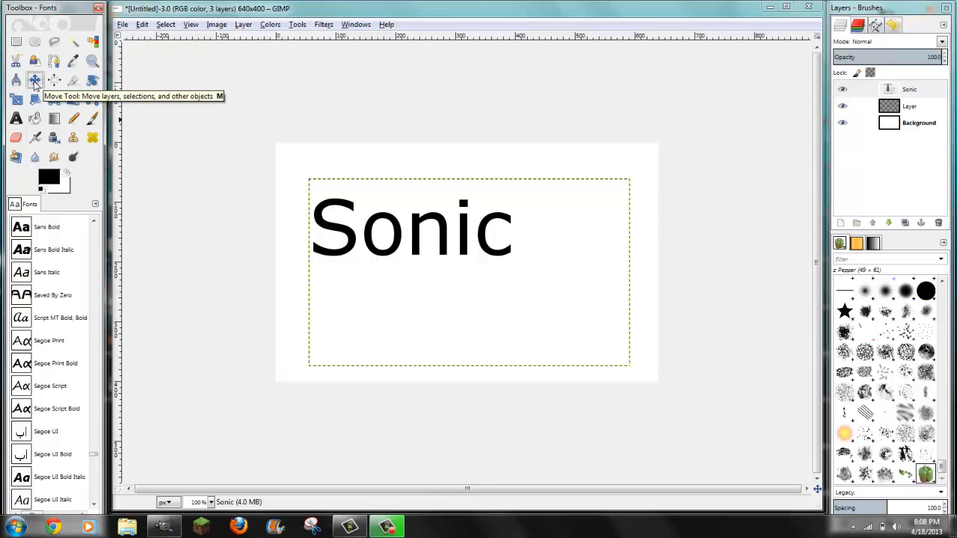
{"action": "left_click_drag", "start_coordinate": [322, 227], "coordinate": [368, 254]}
{"action": "left_click_drag", "start_coordinate": [364, 252], "coordinate": [365, 252]}
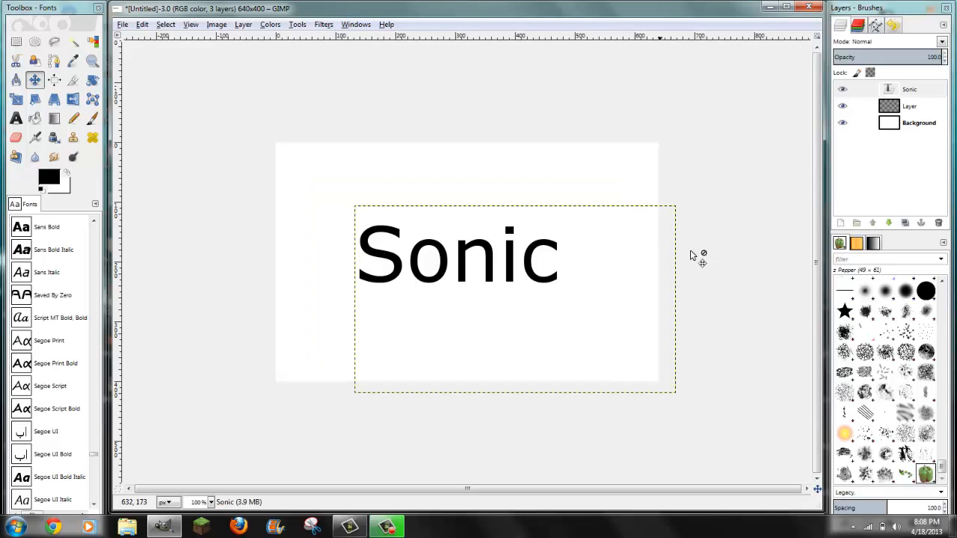
{"action": "left_click", "coordinate": [917, 124]}
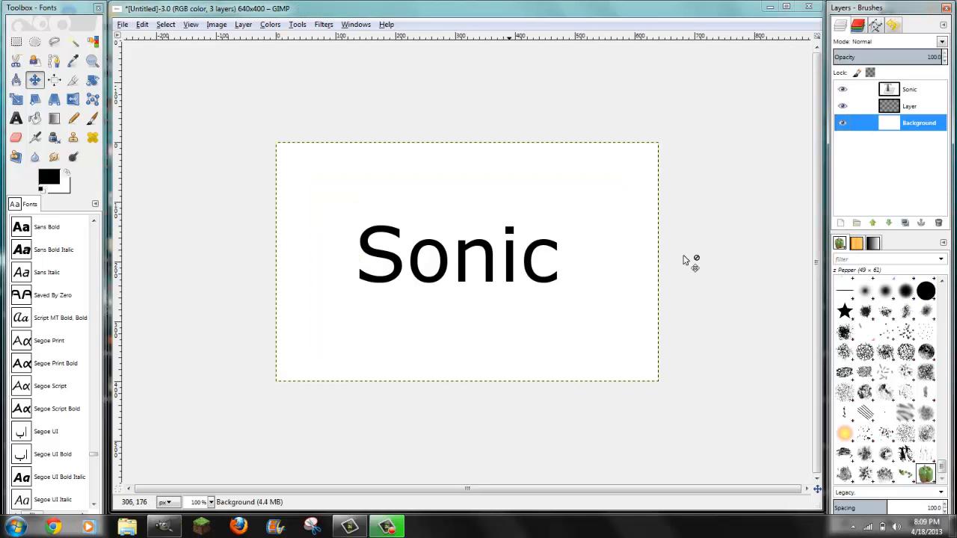
With the Text tool, select the whole word "Sonic" and change its font to Bleeding Cowboys.
{"action": "double_click", "coordinate": [17, 118]}
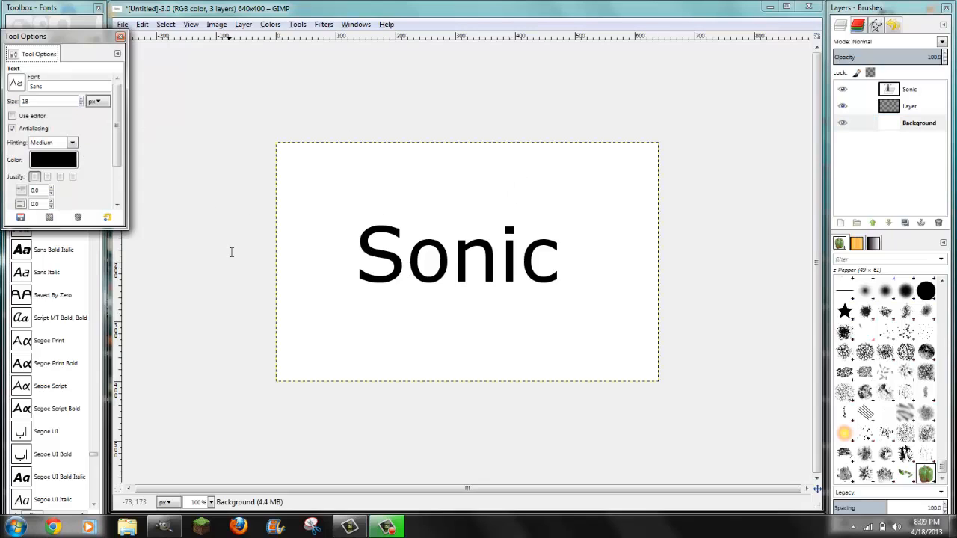
{"action": "mouse_move", "coordinate": [116, 119]}
{"action": "left_mouse_down"}
{"action": "mouse_move", "coordinate": [115, 152]}
{"action": "mouse_move", "coordinate": [120, 108]}
{"action": "left_mouse_up"}
{"action": "left_click", "coordinate": [119, 36]}
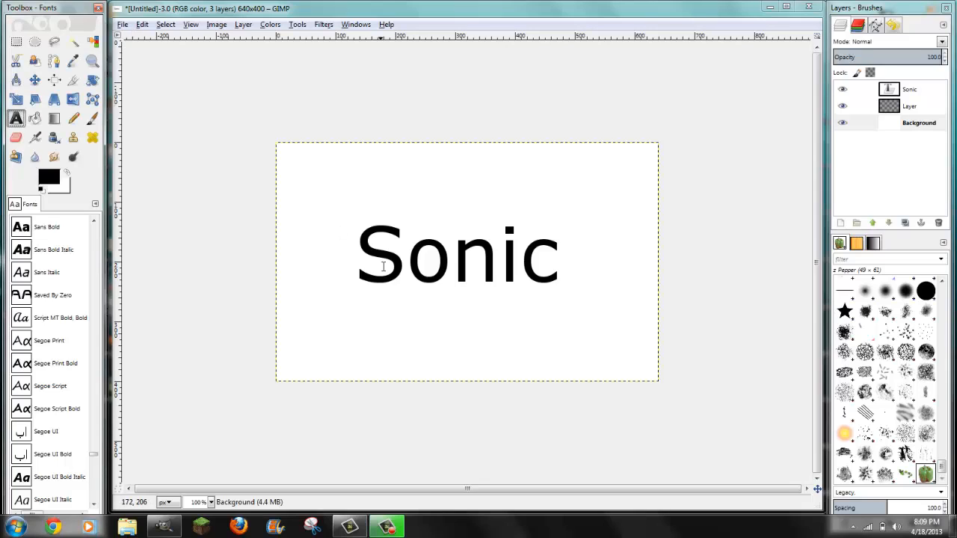
{"action": "left_click_drag", "start_coordinate": [368, 254], "coordinate": [562, 253]}
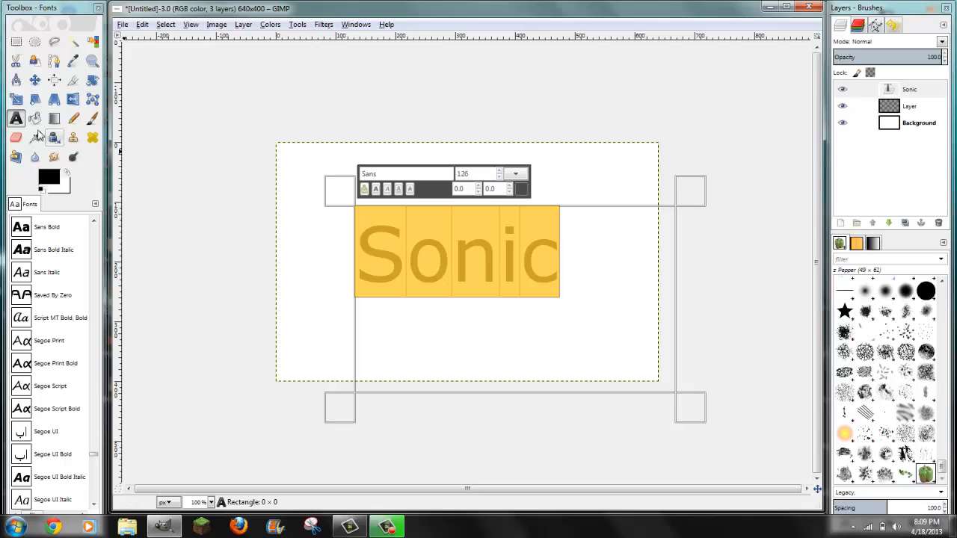
{"action": "left_click", "coordinate": [13, 121]}
{"action": "double_click", "coordinate": [13, 122]}
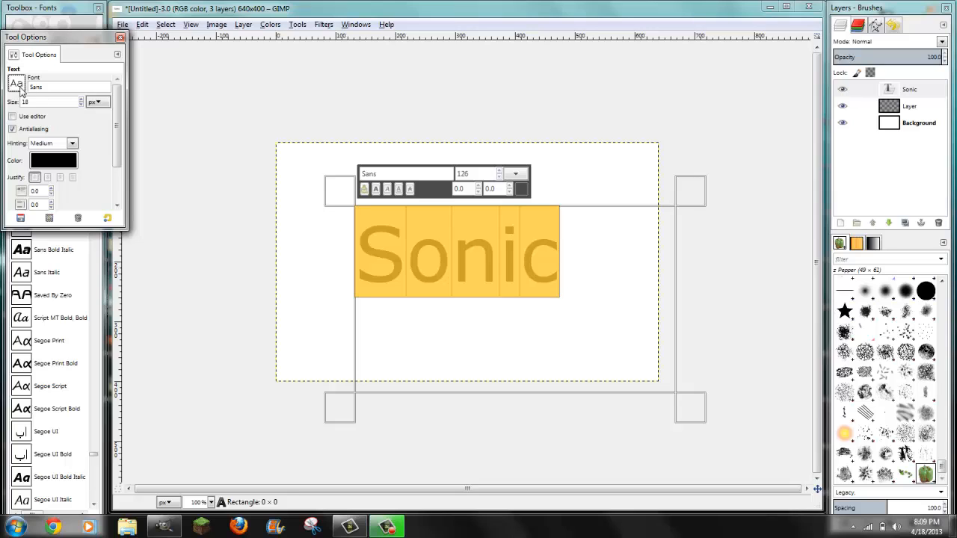
{"action": "left_click", "coordinate": [16, 84]}
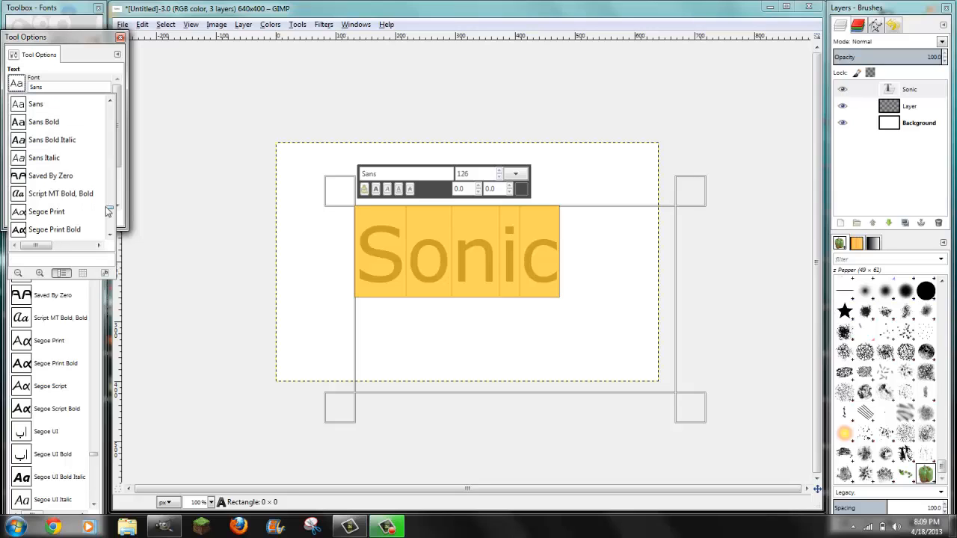
{"action": "left_click_drag", "start_coordinate": [109, 212], "coordinate": [109, 126]}
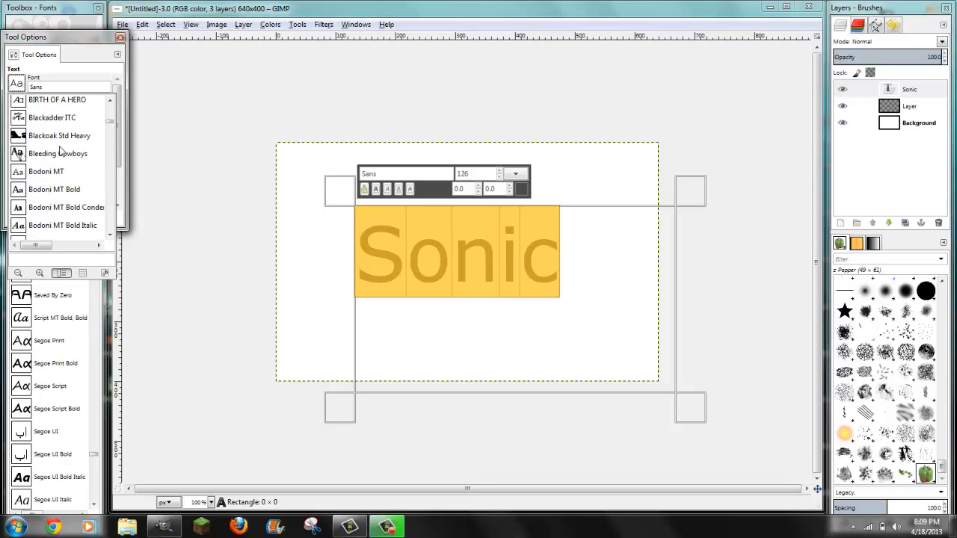
{"action": "left_click", "coordinate": [49, 157]}
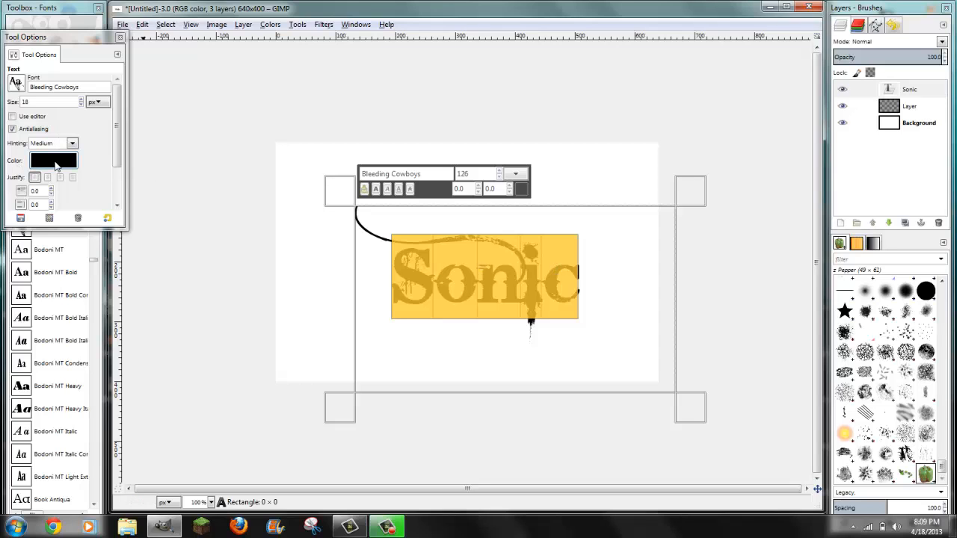
Set the colour of the selected "Sonic" text to purple, b229d0.
{"action": "left_click", "coordinate": [55, 166]}
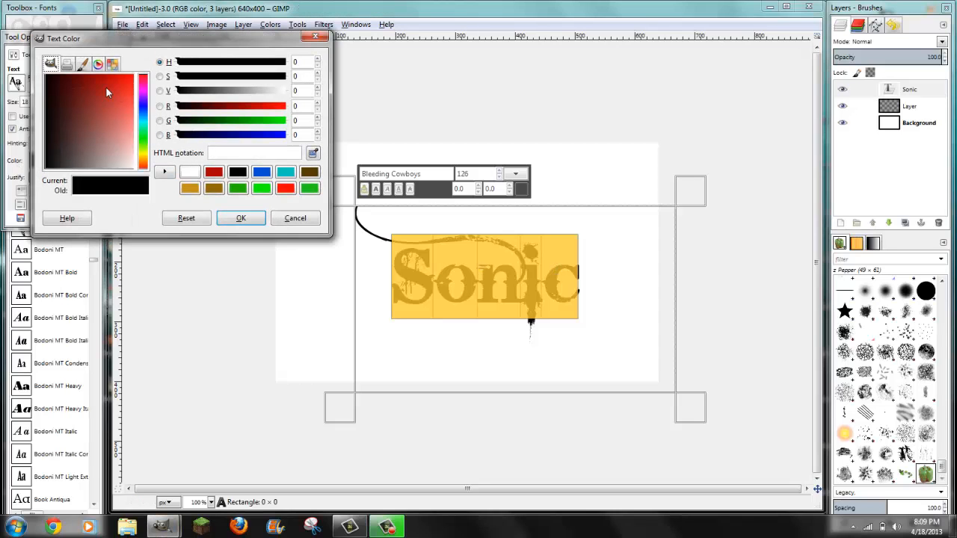
{"action": "left_click_drag", "start_coordinate": [89, 107], "coordinate": [135, 80]}
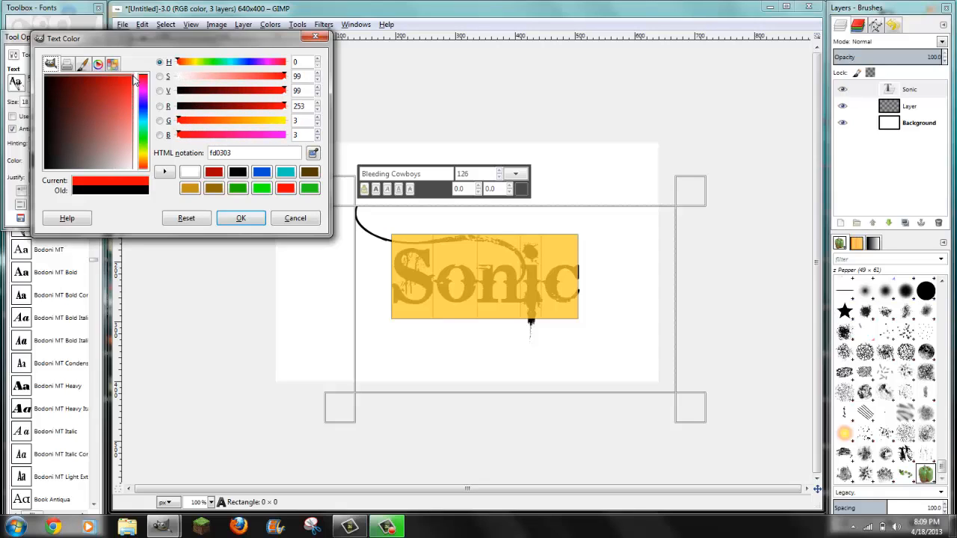
{"action": "left_click", "coordinate": [66, 68]}
{"action": "left_click", "coordinate": [52, 64]}
{"action": "left_click", "coordinate": [117, 94]}
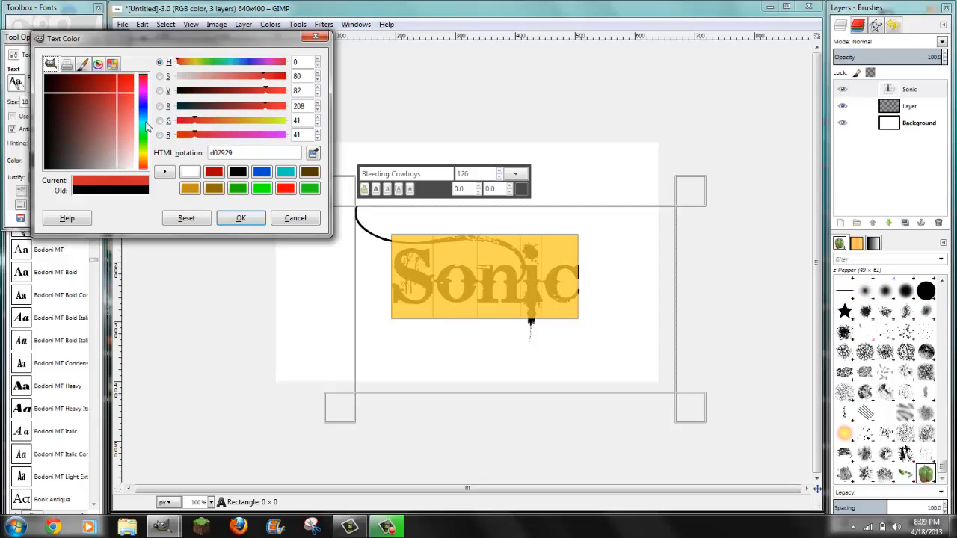
{"action": "left_click_drag", "start_coordinate": [146, 115], "coordinate": [149, 96]}
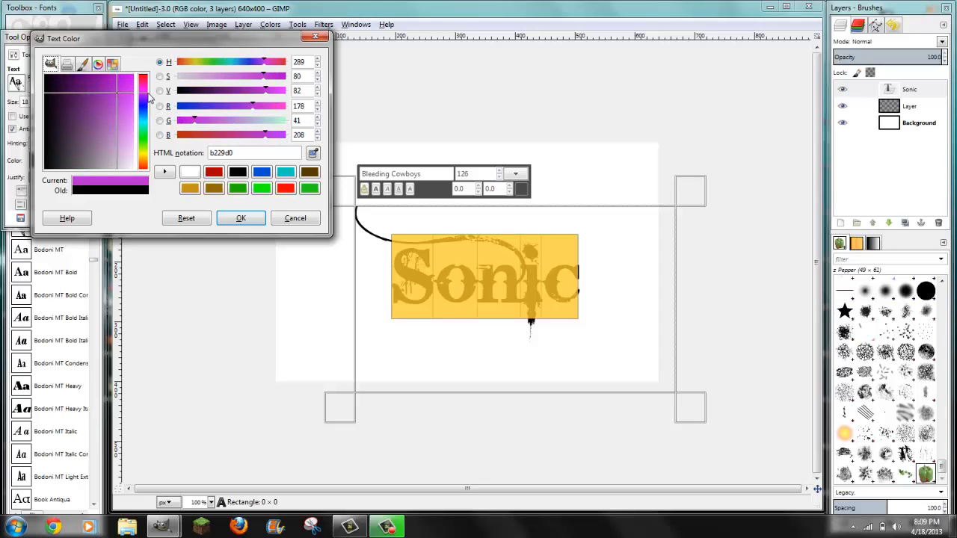
{"action": "left_click", "coordinate": [241, 219]}
{"action": "left_click", "coordinate": [237, 223]}
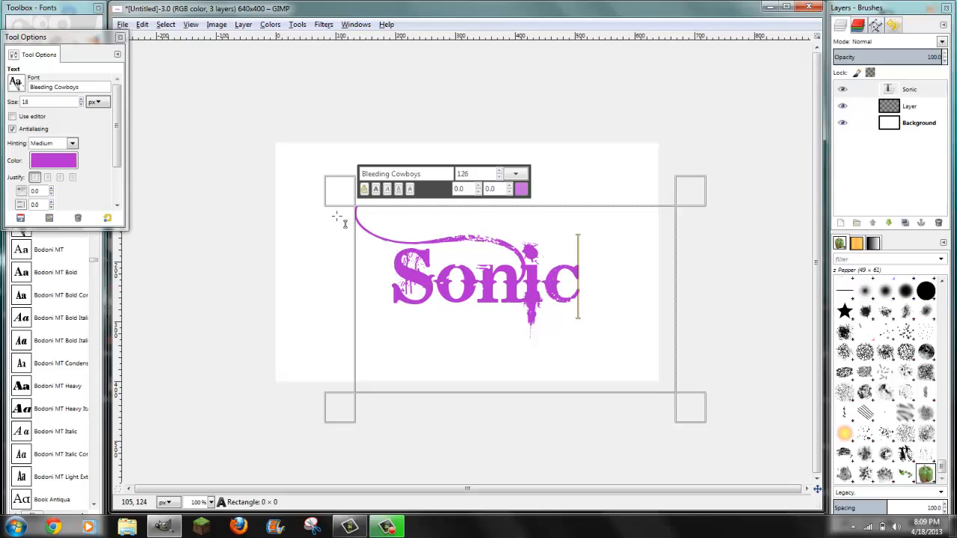
Close the text tool options and move the "Sonic" text about 31 px left and 16 px up.
{"action": "left_click", "coordinate": [119, 37]}
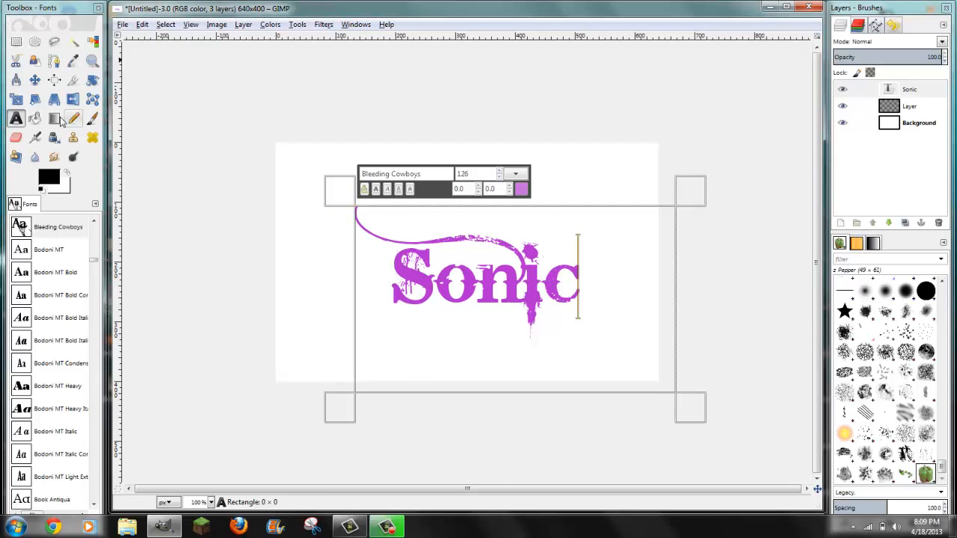
{"action": "left_click", "coordinate": [34, 81]}
{"action": "left_click_drag", "start_coordinate": [536, 299], "coordinate": [513, 288]}
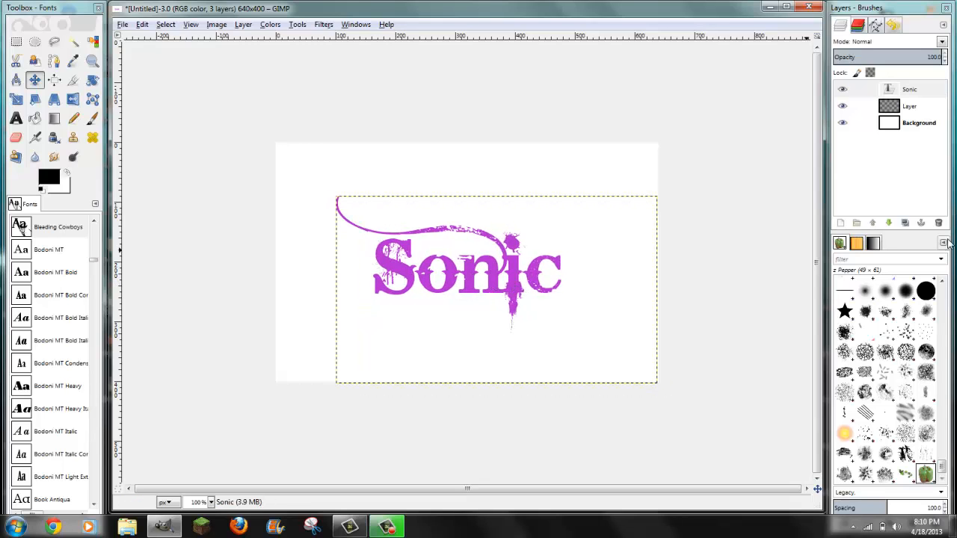
Recolour the "Sonic" text blue with Hue-Saturation, using hue -102, lightness -40 and an increased saturation.
{"action": "left_click", "coordinate": [271, 25]}
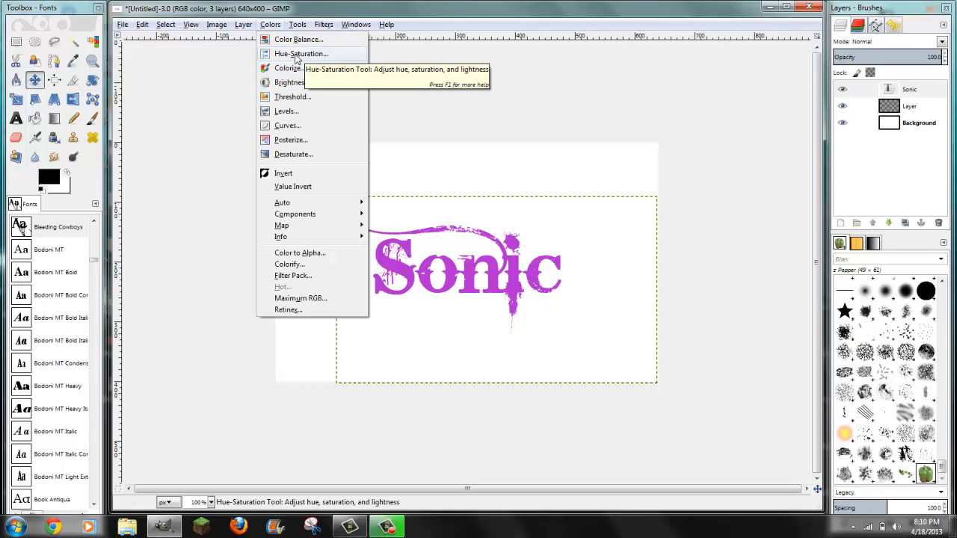
{"action": "left_click", "coordinate": [283, 16]}
{"action": "left_click", "coordinate": [277, 25]}
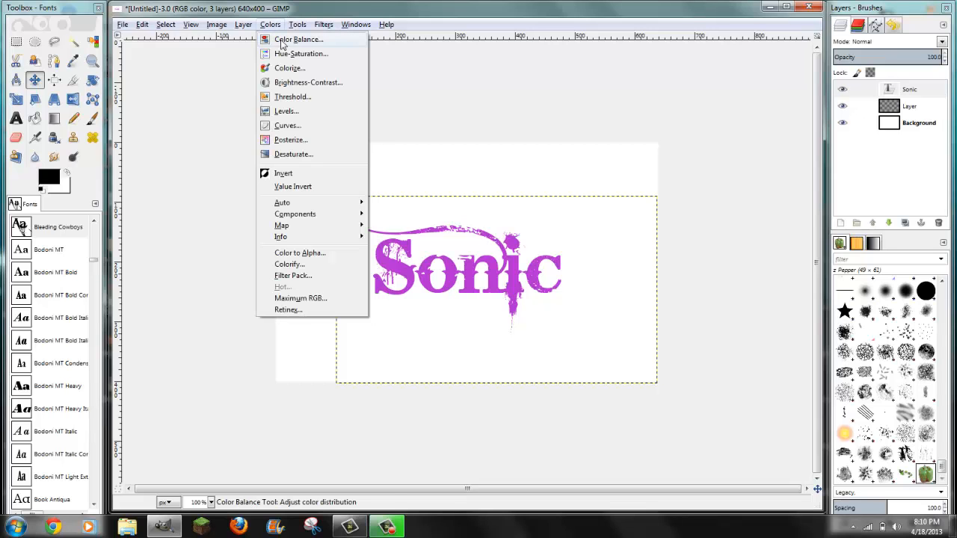
{"action": "left_click", "coordinate": [285, 54]}
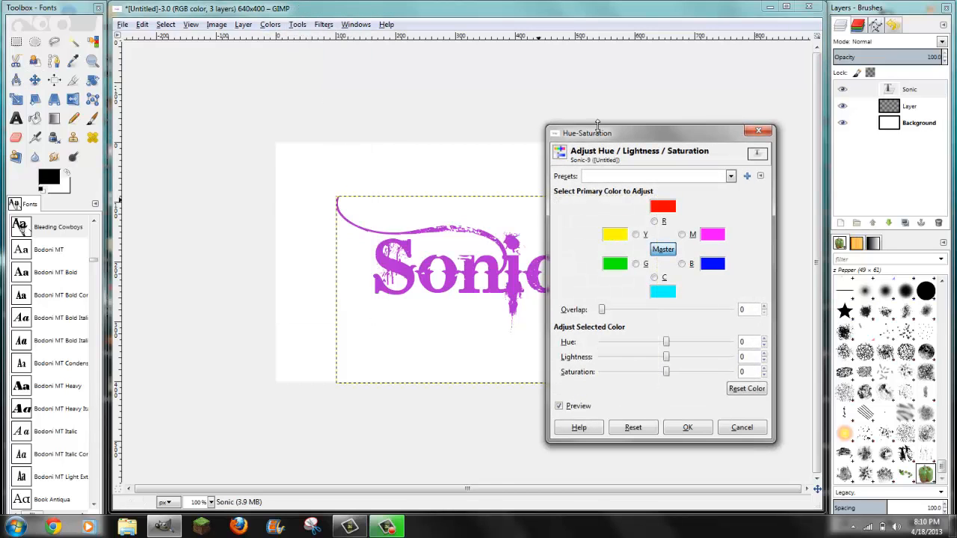
{"action": "left_click_drag", "start_coordinate": [598, 133], "coordinate": [639, 87]}
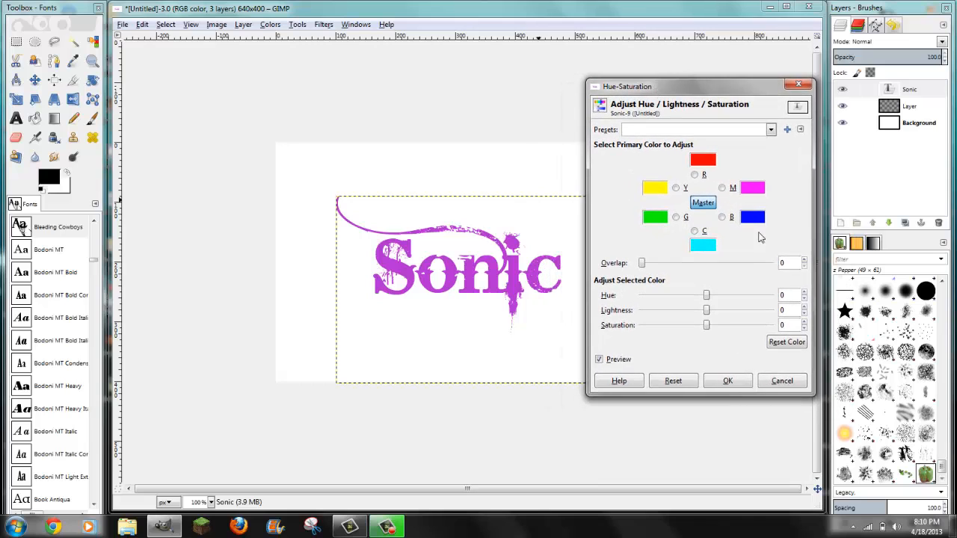
{"action": "left_click", "coordinate": [707, 297]}
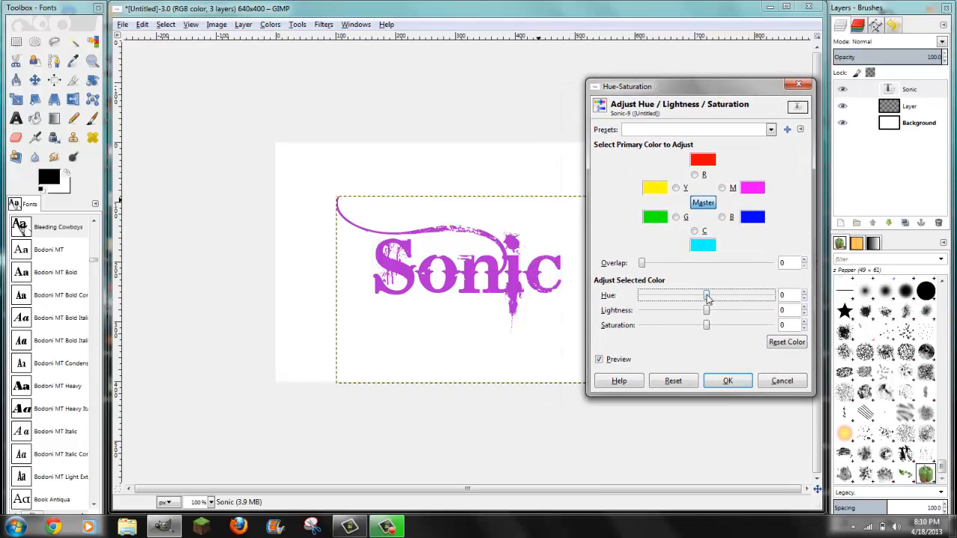
{"action": "left_click_drag", "start_coordinate": [708, 296], "coordinate": [681, 311]}
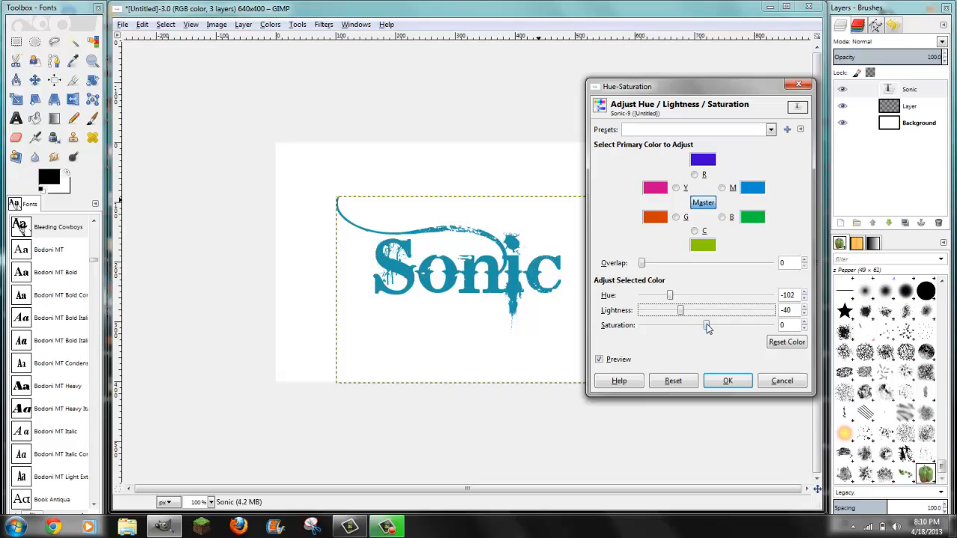
{"action": "left_click", "coordinate": [707, 326]}
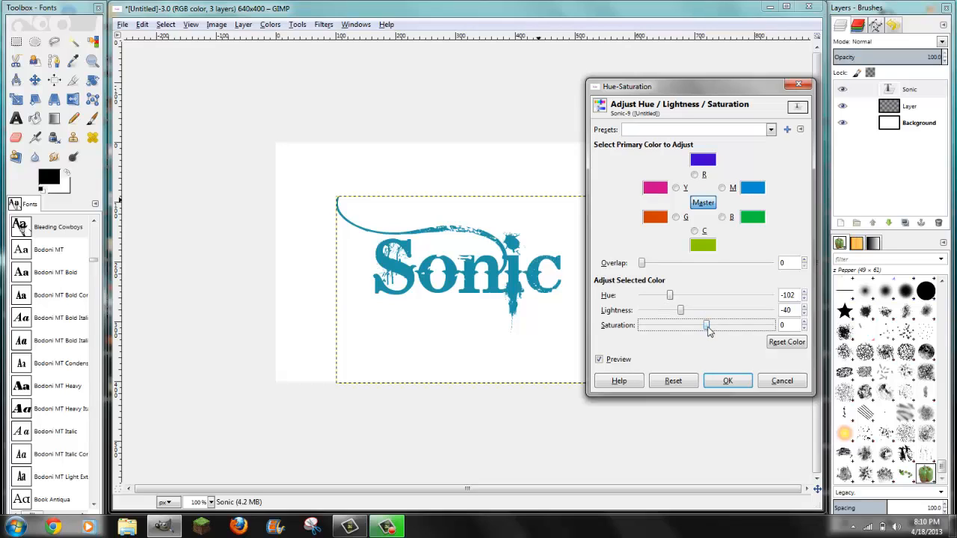
{"action": "left_click_drag", "start_coordinate": [707, 327], "coordinate": [847, 334]}
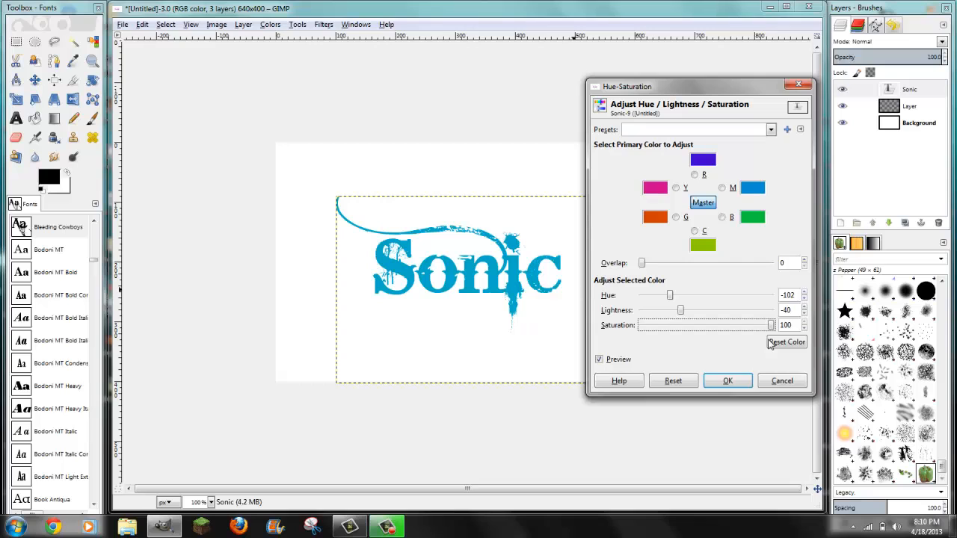
{"action": "left_click_drag", "start_coordinate": [774, 329], "coordinate": [735, 340]}
{"action": "left_click", "coordinate": [735, 382]}
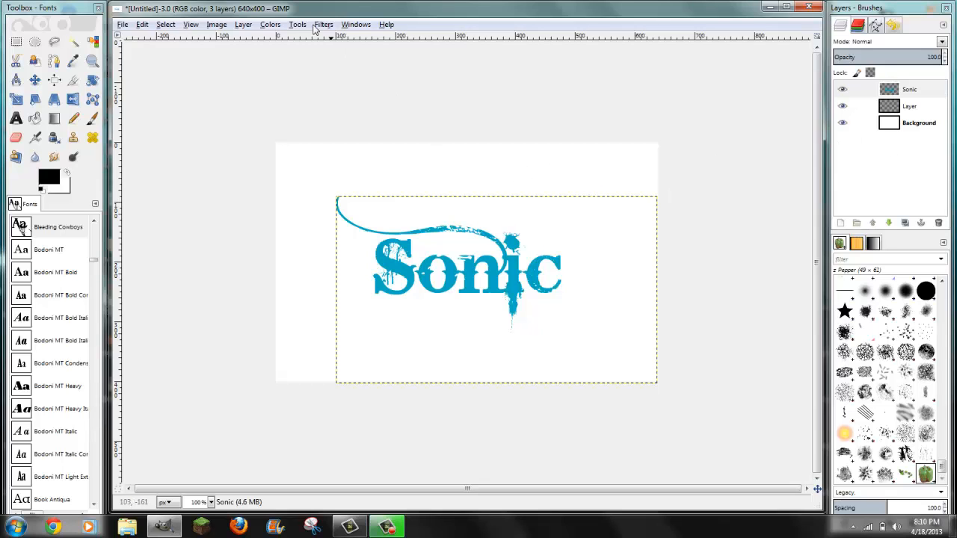
Turn the "Sonic" text grey by applying Hue-Saturation with saturation -100.
{"action": "left_click", "coordinate": [269, 24]}
{"action": "left_click", "coordinate": [280, 56]}
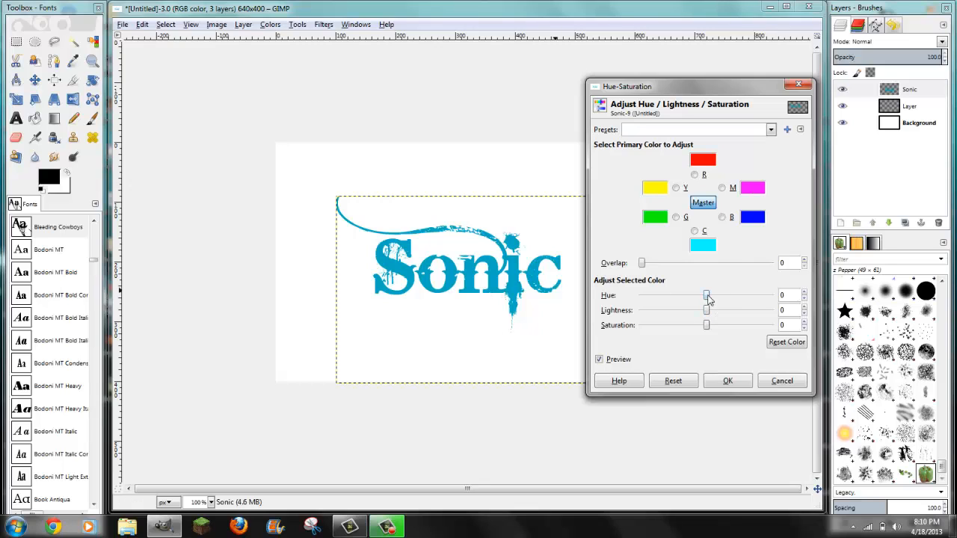
{"action": "left_click_drag", "start_coordinate": [708, 327], "coordinate": [607, 329]}
{"action": "left_click", "coordinate": [729, 382]}
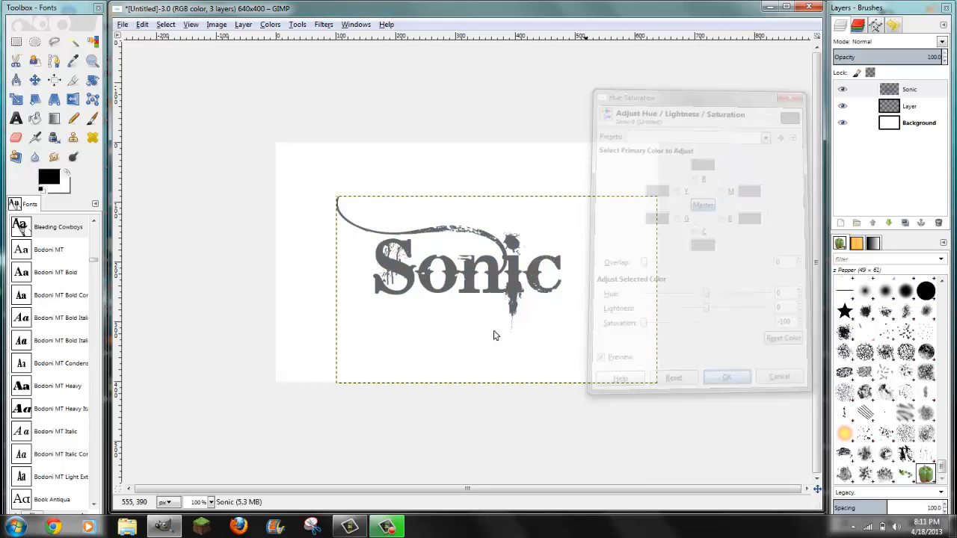
{"action": "left_click", "coordinate": [274, 26]}
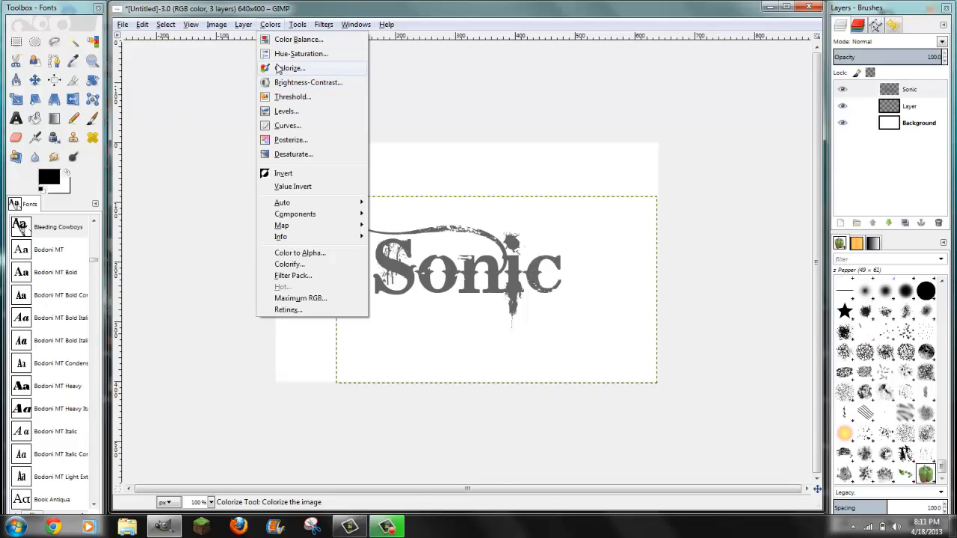
{"action": "left_click", "coordinate": [281, 67]}
{"action": "left_click_drag", "start_coordinate": [303, 18], "coordinate": [701, 190]}
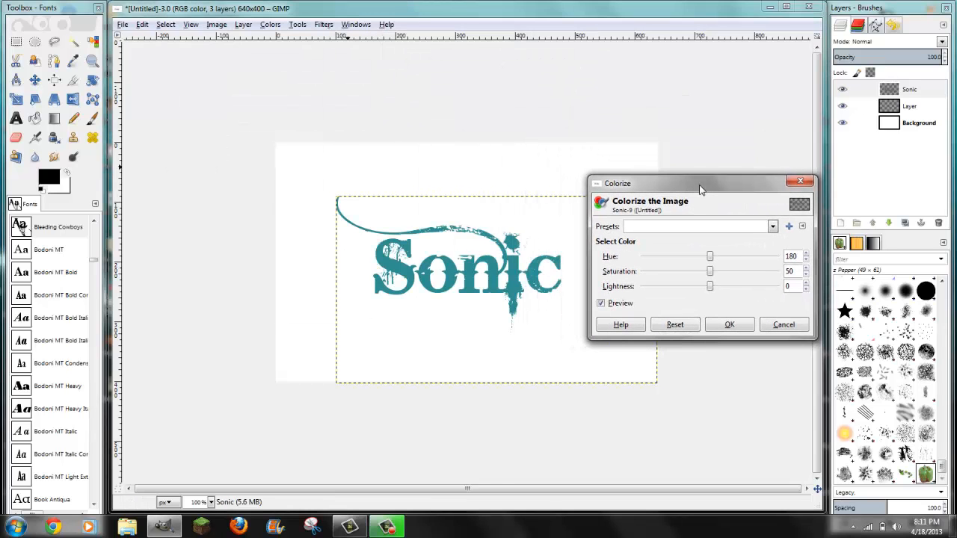
{"action": "left_click", "coordinate": [784, 326]}
Try a Hue-Saturation hue shift of 17 on the grey "Sonic" text and cancel it.
{"action": "left_click", "coordinate": [281, 25]}
{"action": "left_click", "coordinate": [279, 52]}
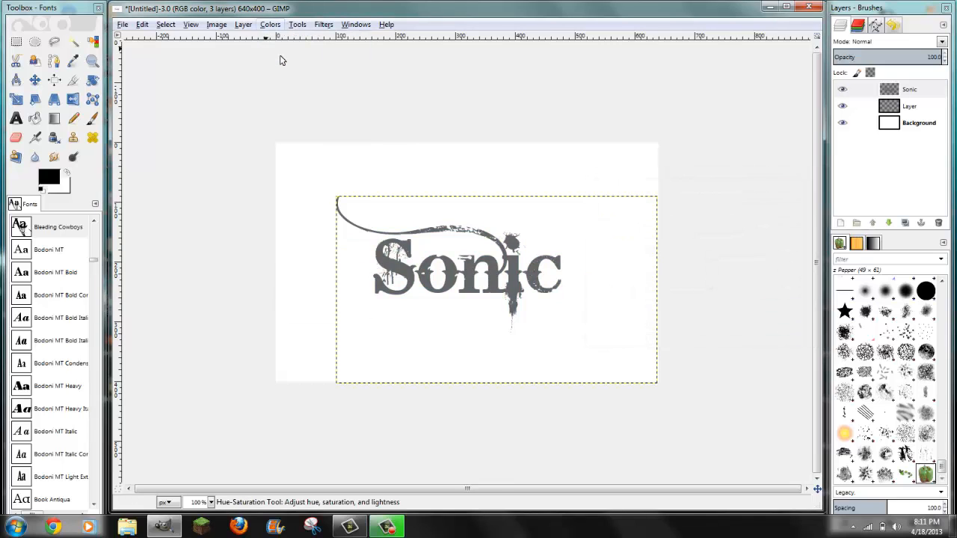
{"action": "mouse_move", "coordinate": [707, 296]}
{"action": "left_mouse_down"}
{"action": "mouse_move", "coordinate": [658, 298]}
{"action": "mouse_move", "coordinate": [748, 299]}
{"action": "mouse_move", "coordinate": [663, 310]}
{"action": "mouse_move", "coordinate": [712, 299]}
{"action": "left_mouse_up"}
{"action": "left_click", "coordinate": [780, 382]}
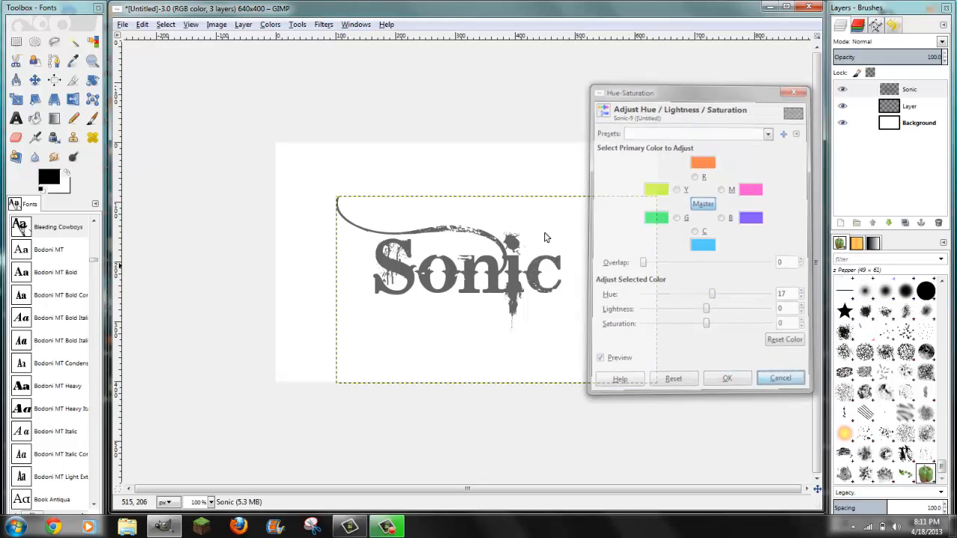
Colorize the grey "Sonic" text green with hue 88, saturation 50 and lightness 0.
{"action": "left_click", "coordinate": [270, 25]}
{"action": "left_click", "coordinate": [288, 68]}
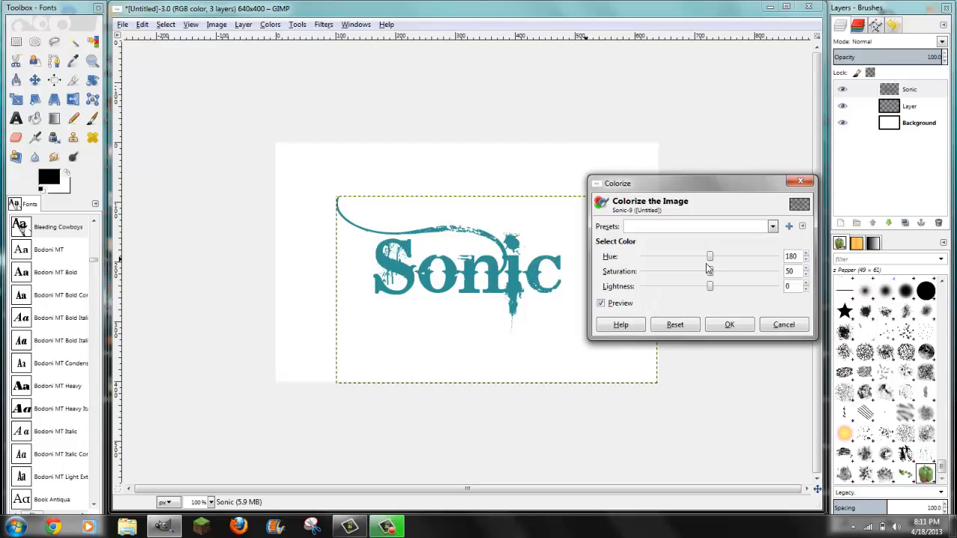
{"action": "left_click_drag", "start_coordinate": [710, 259], "coordinate": [678, 263]}
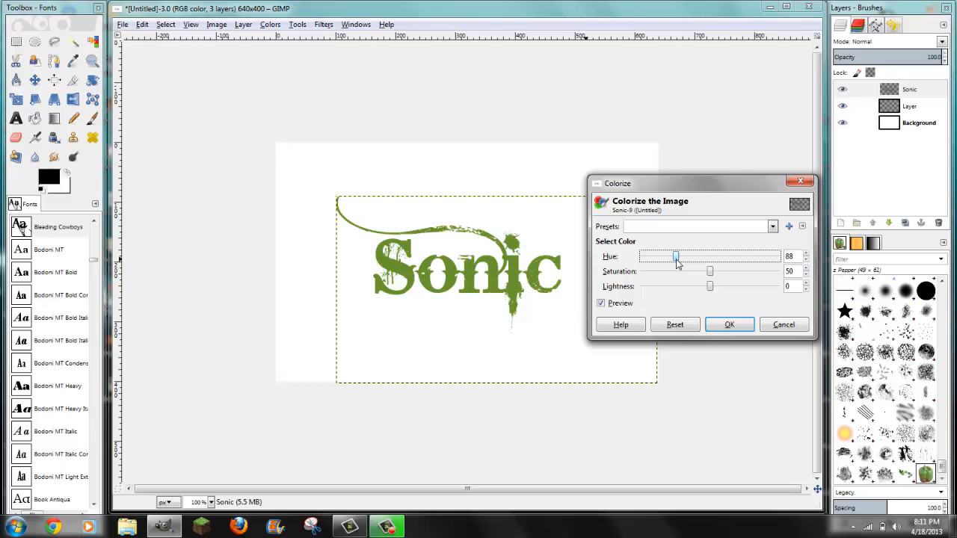
{"action": "left_click", "coordinate": [727, 324]}
Apply Hue-Saturation to the "Sonic" text with hue -47, lightness 38 and saturation 61, and make the Background layer active.
{"action": "left_click", "coordinate": [271, 23]}
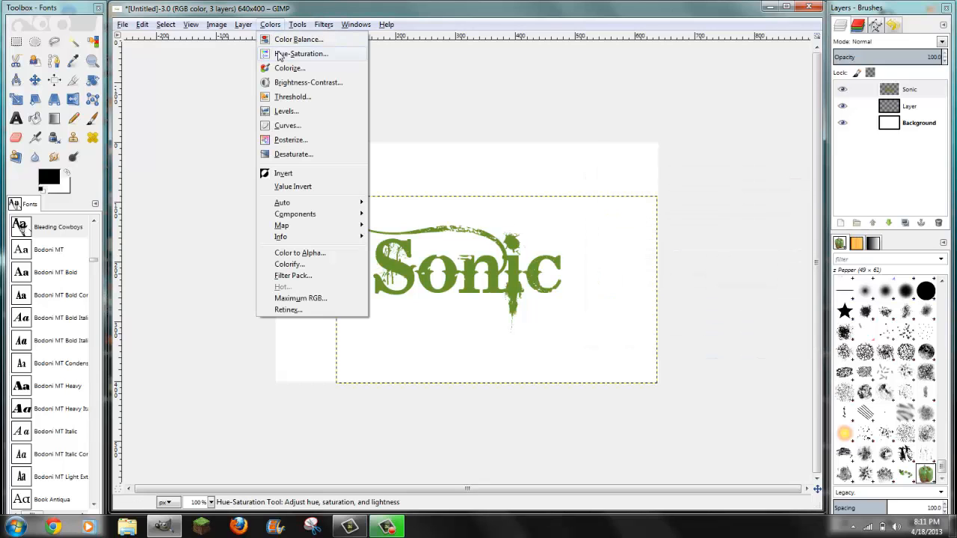
{"action": "left_click", "coordinate": [279, 56]}
{"action": "mouse_move", "coordinate": [706, 300]}
{"action": "left_mouse_down"}
{"action": "mouse_move", "coordinate": [689, 300]}
{"action": "mouse_move", "coordinate": [705, 300]}
{"action": "left_mouse_up"}
{"action": "left_click_drag", "start_coordinate": [707, 311], "coordinate": [746, 326]}
{"action": "left_click_drag", "start_coordinate": [707, 298], "coordinate": [689, 298]}
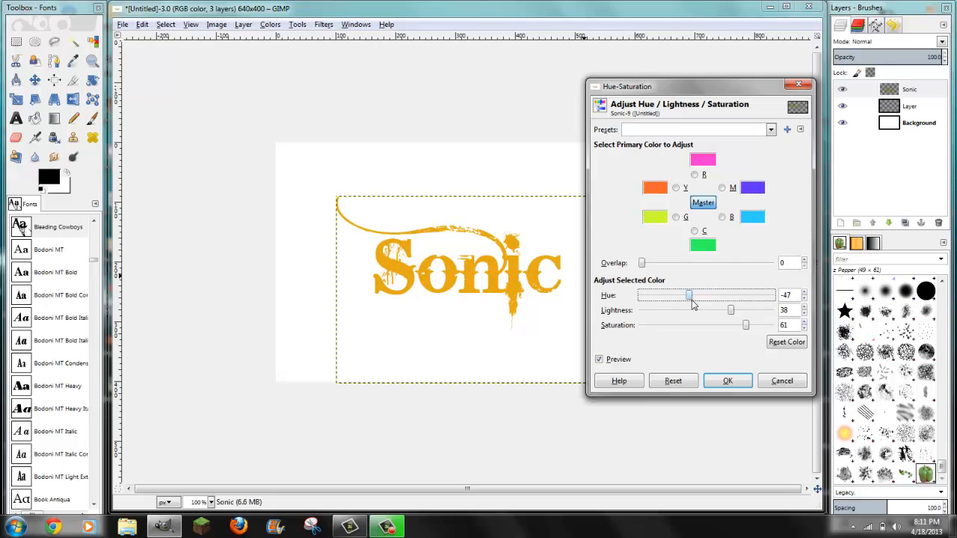
{"action": "left_click", "coordinate": [728, 381]}
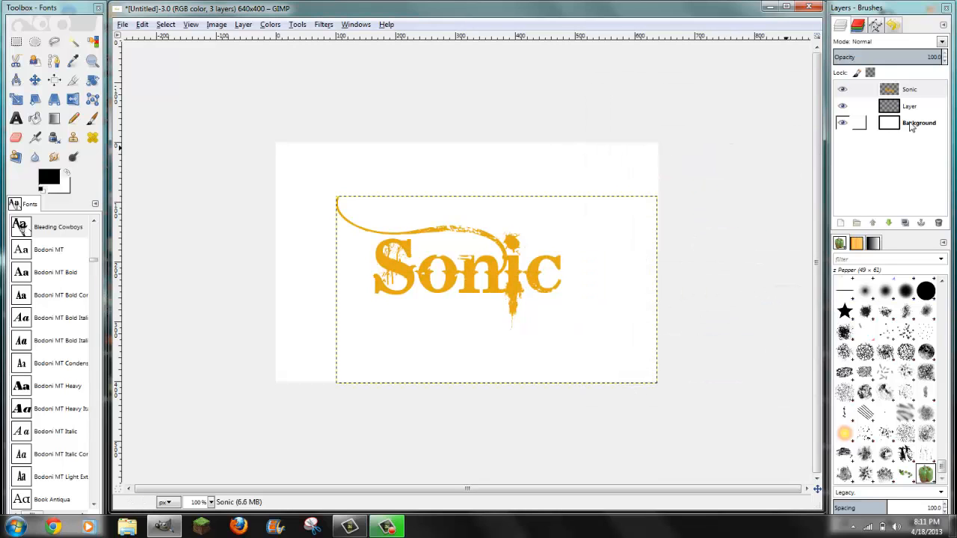
{"action": "left_click", "coordinate": [844, 122]}
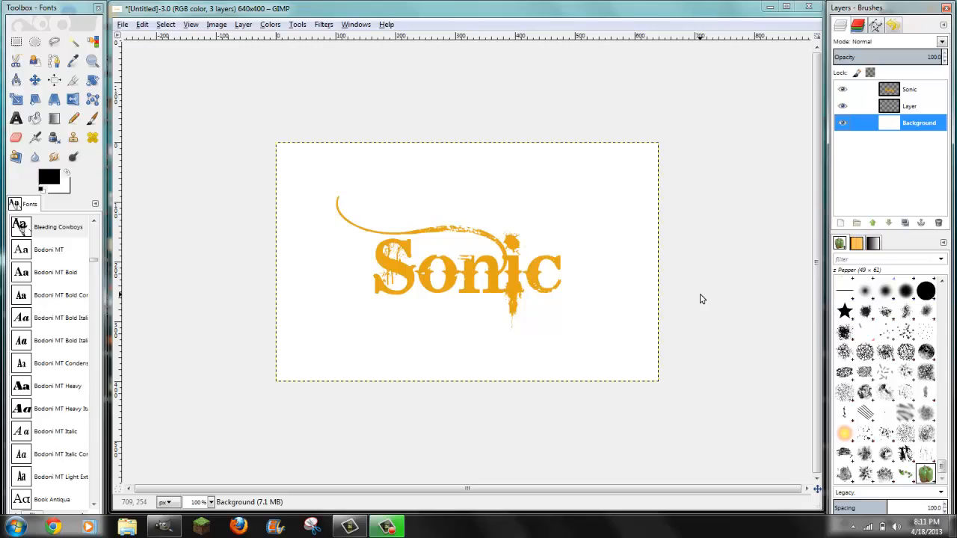